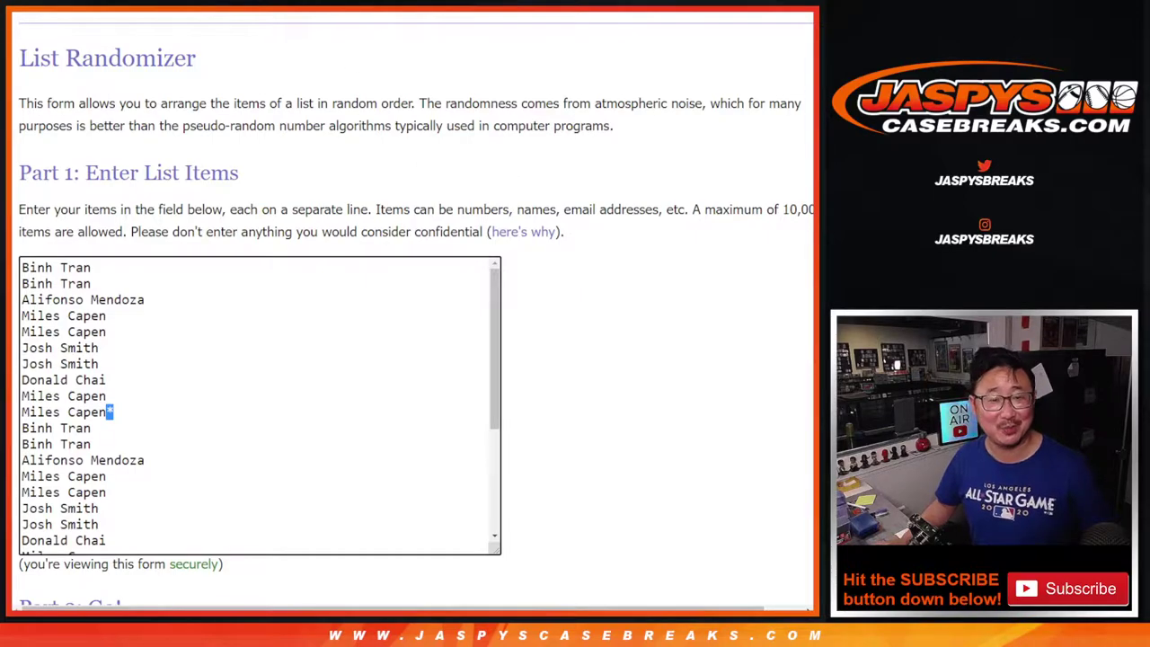
Step: Roll two virtual dice in the RANDOM.ORG Dice Roller
scroll(330, 270, "up", 3)
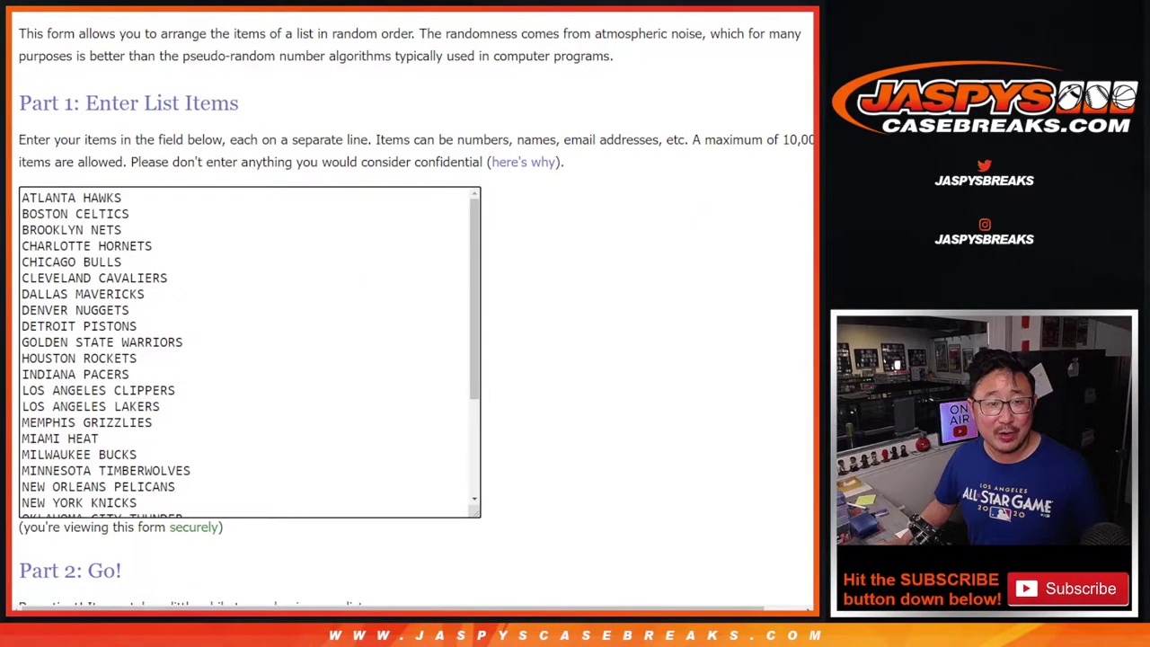
key("ctrl+Tab")
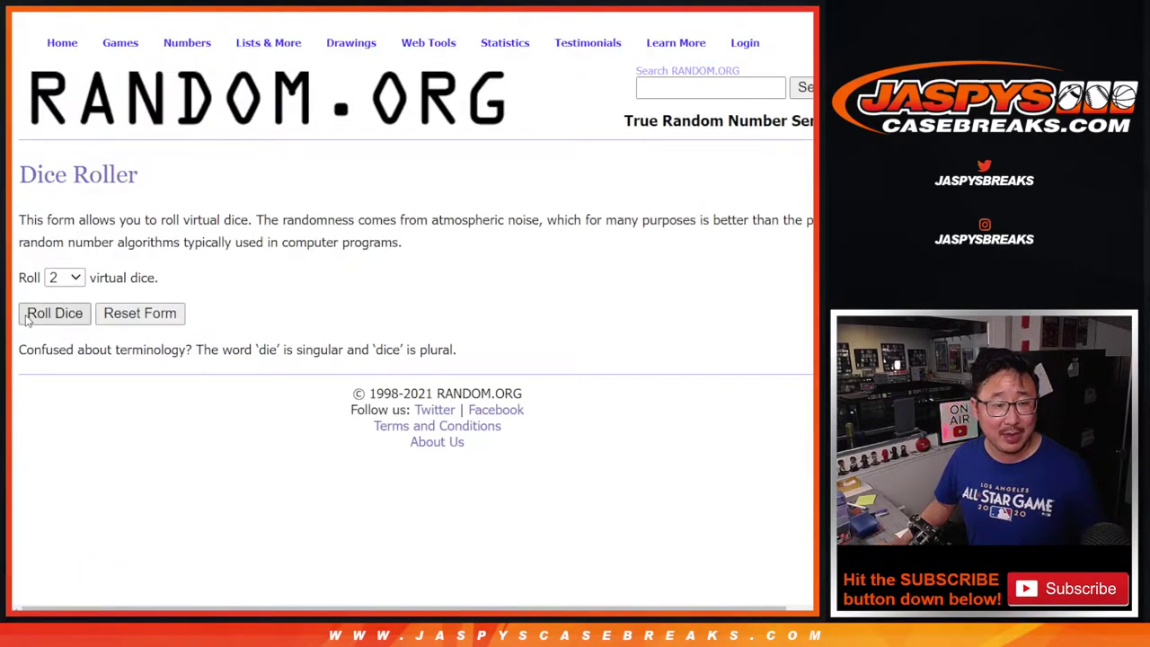
left_click(52, 313)
Step: Randomize the list of participant names seven times in the List Randomizer
key("ctrl+Tab")
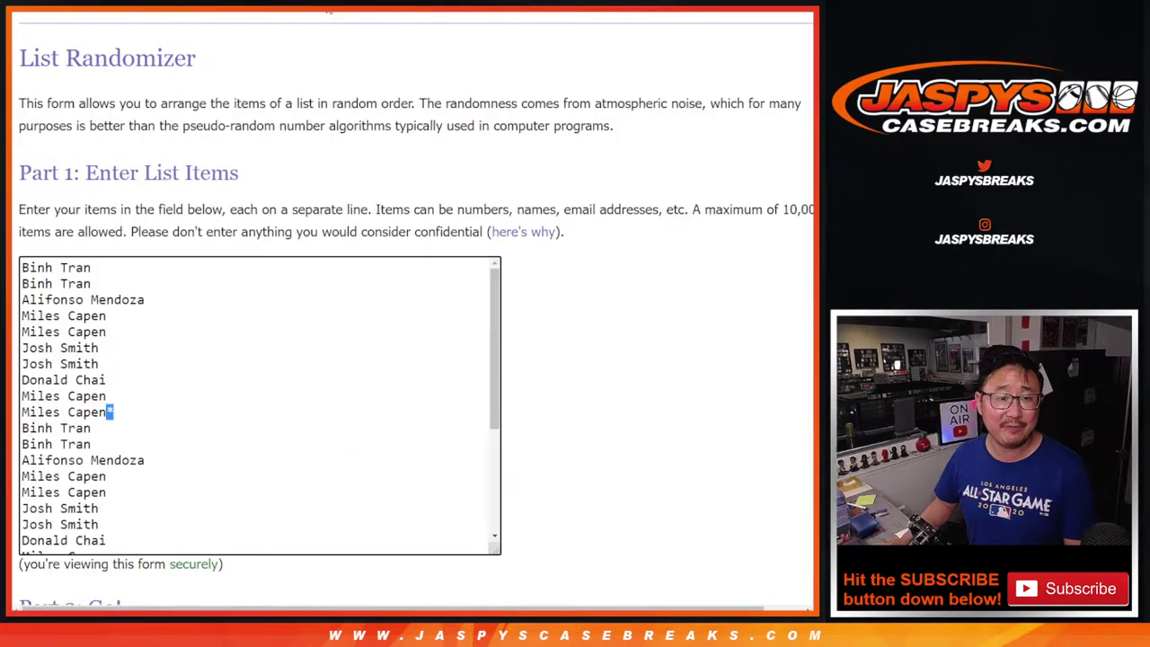
scroll(544, 309, "down", 3)
left_click(52, 479)
scroll(53, 481, "down", 5)
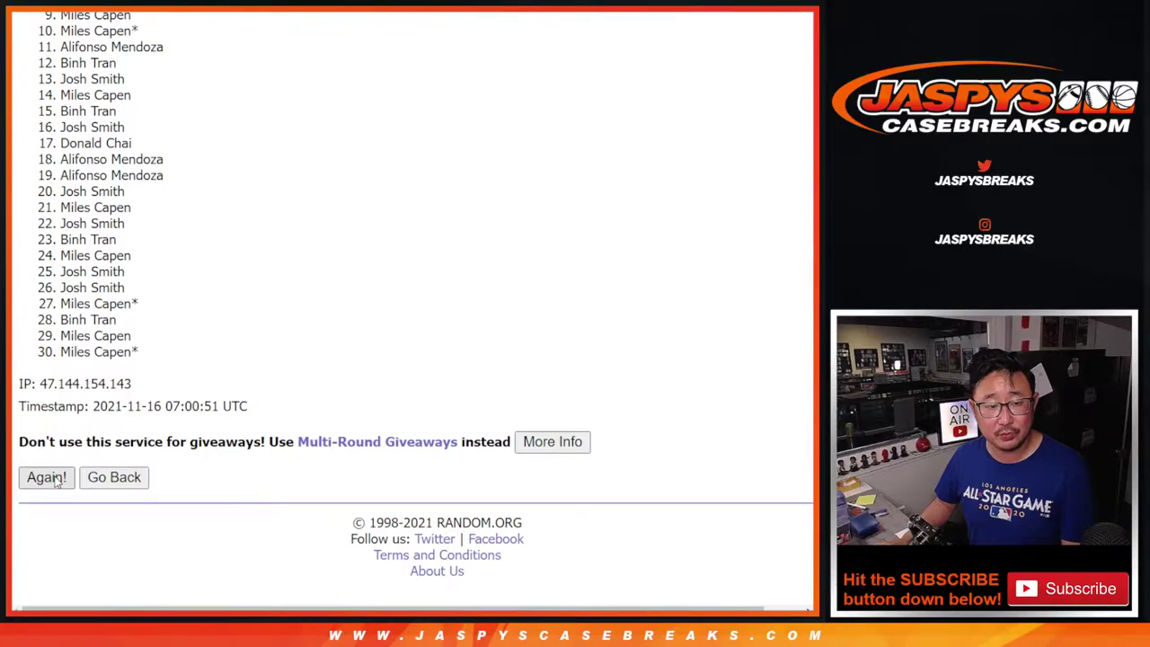
left_click(47, 477)
scroll(54, 482, "down", 5)
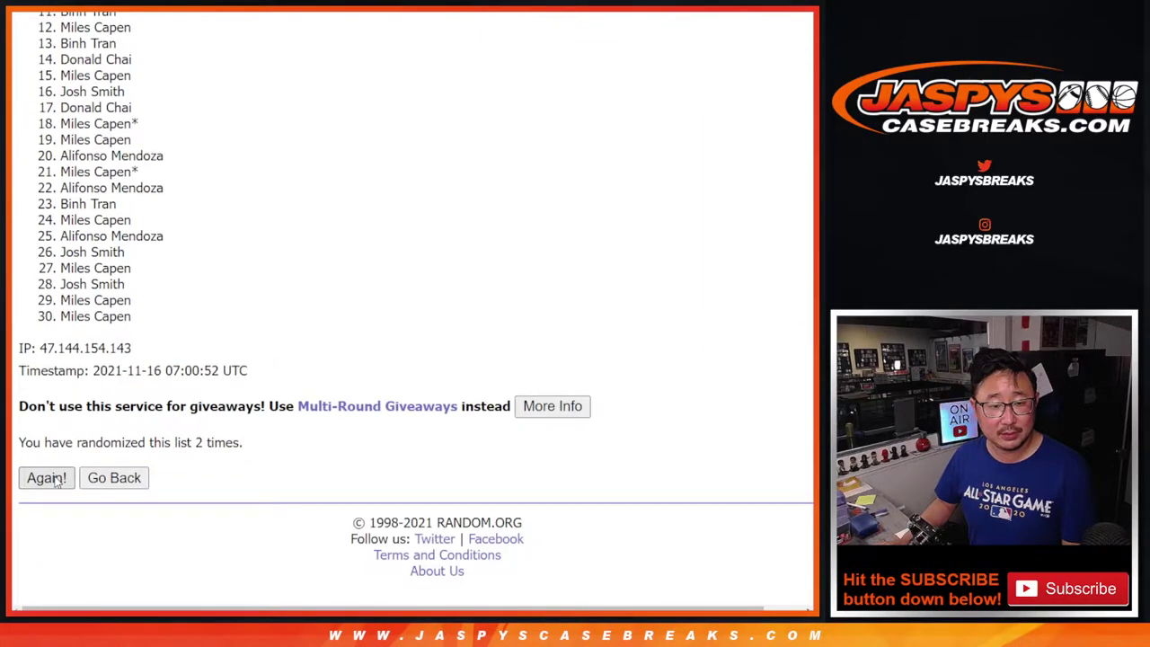
left_click(54, 480)
scroll(54, 482, "down", 5)
left_click(47, 478)
scroll(56, 482, "down", 5)
left_click(46, 478)
scroll(56, 481, "down", 5)
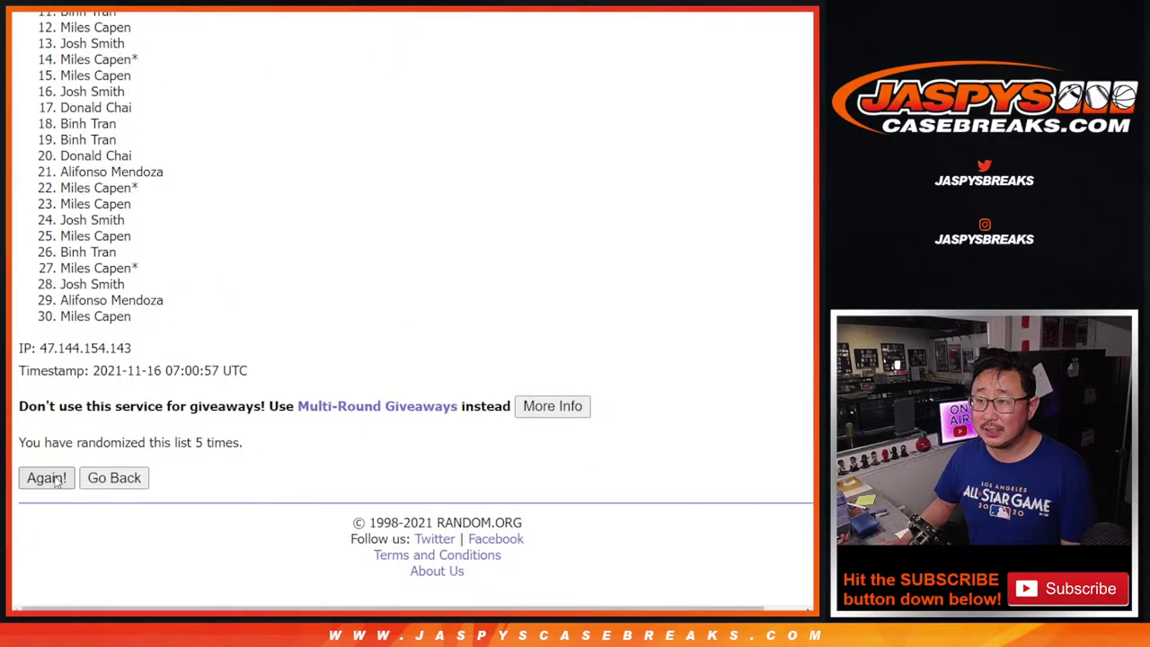
left_click(46, 478)
scroll(56, 482, "down", 5)
left_click(55, 481)
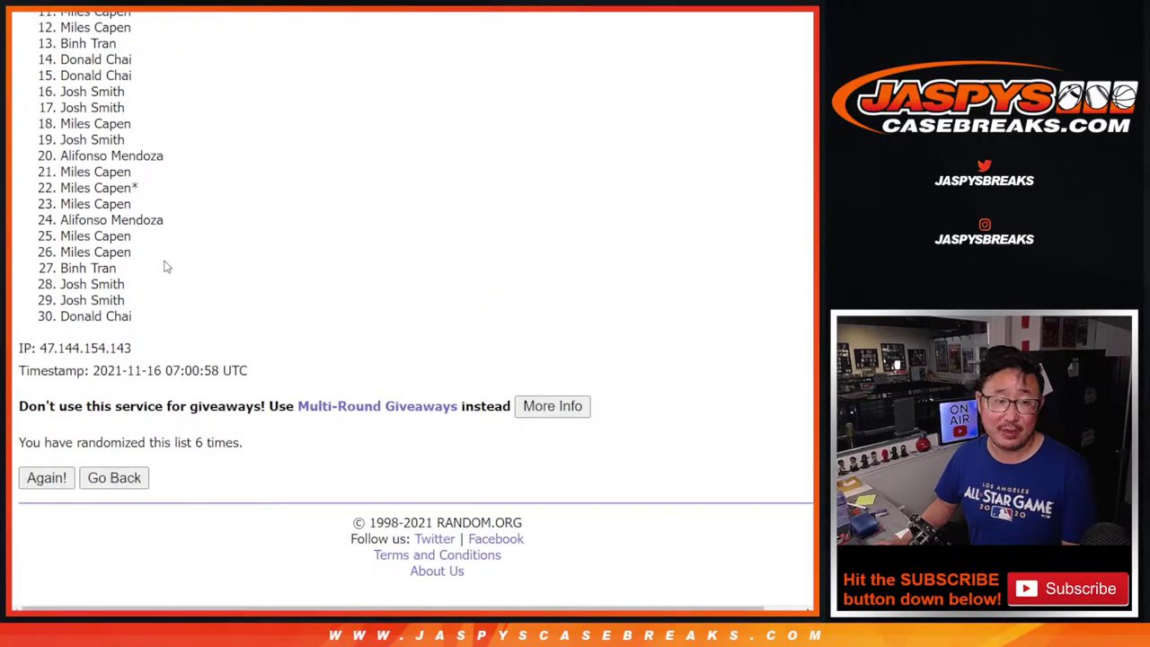
scroll(140, 252, "down", 5)
Step: Copy all 30 randomized participant names and paste them into column A of the Google Sheets break sheet, starting at A1
scroll(140, 252, "up", 4)
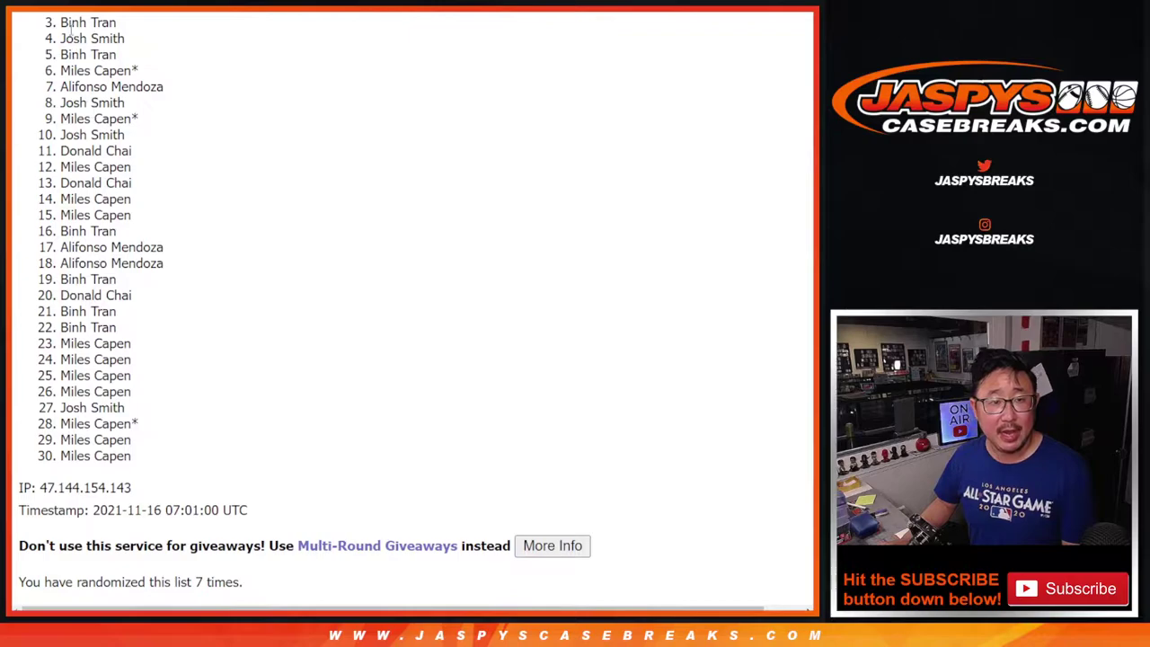
left_click_drag(60, 67, 159, 521)
key("ctrl+c")
scroll(214, 300, "down", 3)
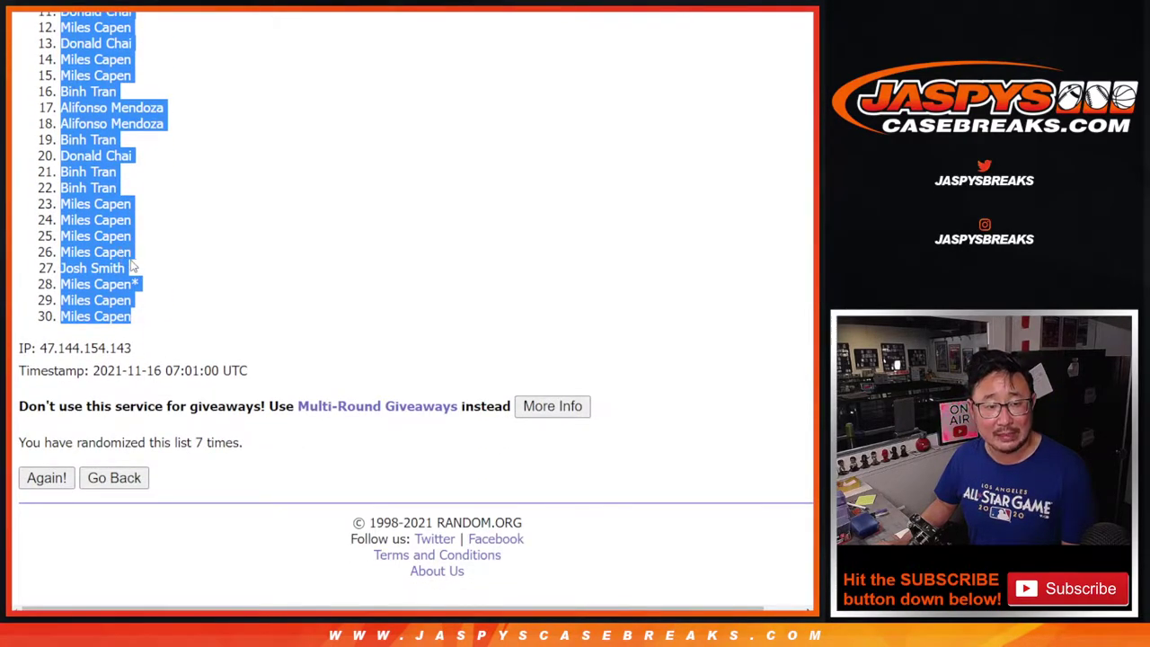
left_click(301, 11)
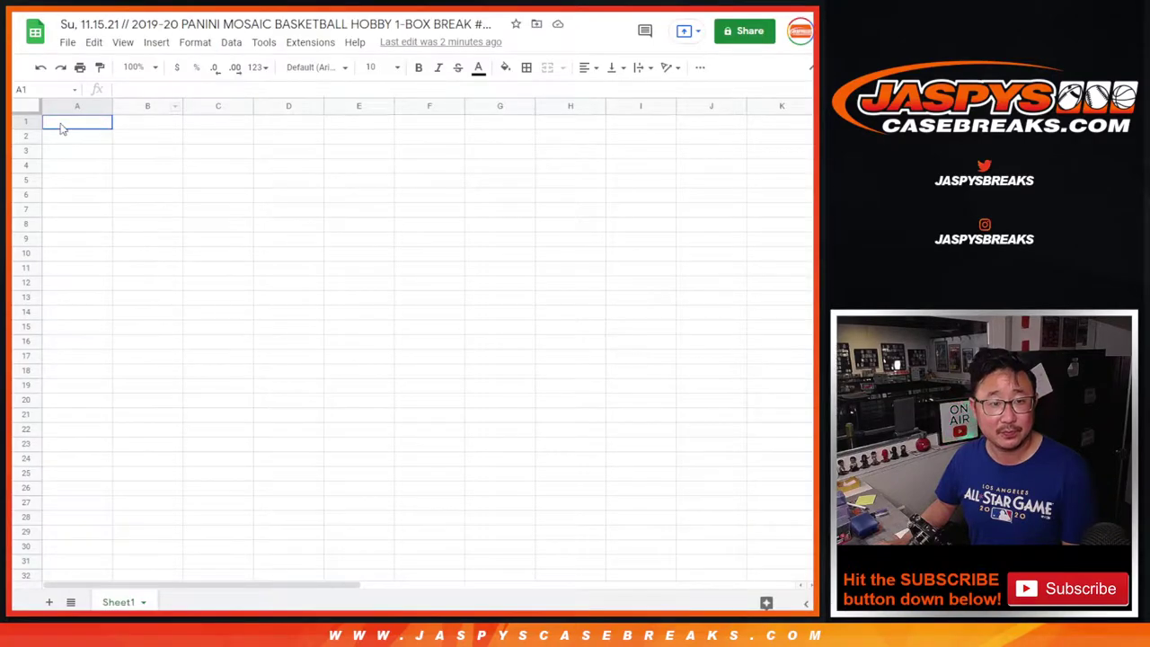
right_click(61, 128)
left_click(101, 185)
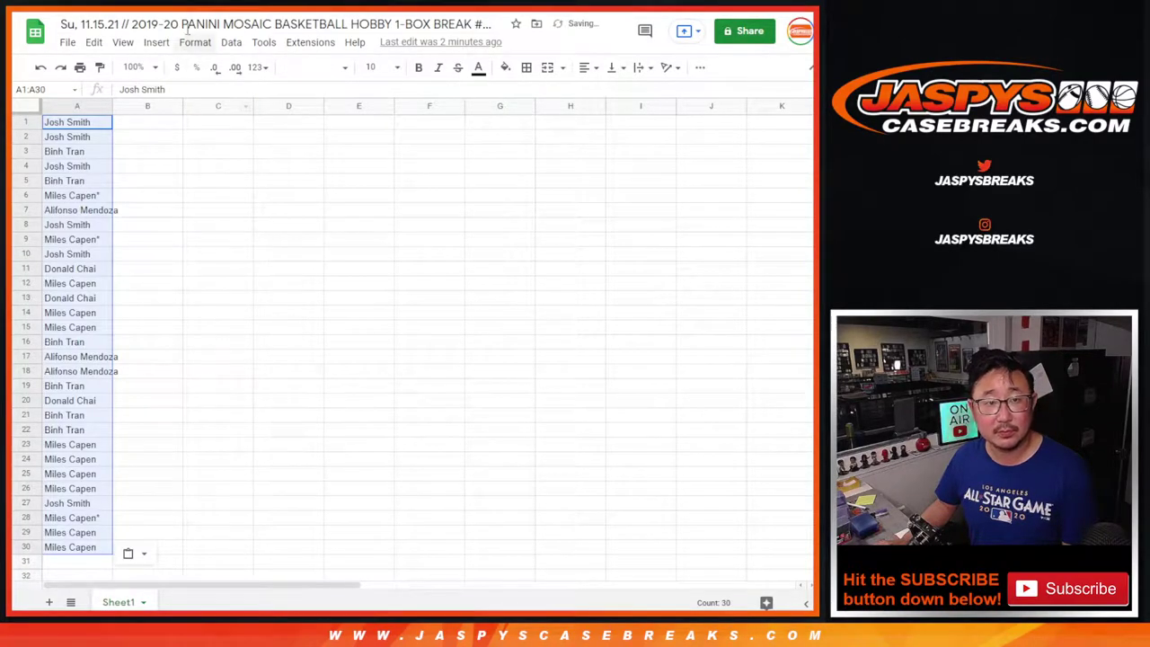
Step: Check the dice roll, and randomize the list of NBA teams seven times in the List Randomizer
left_click(189, 10)
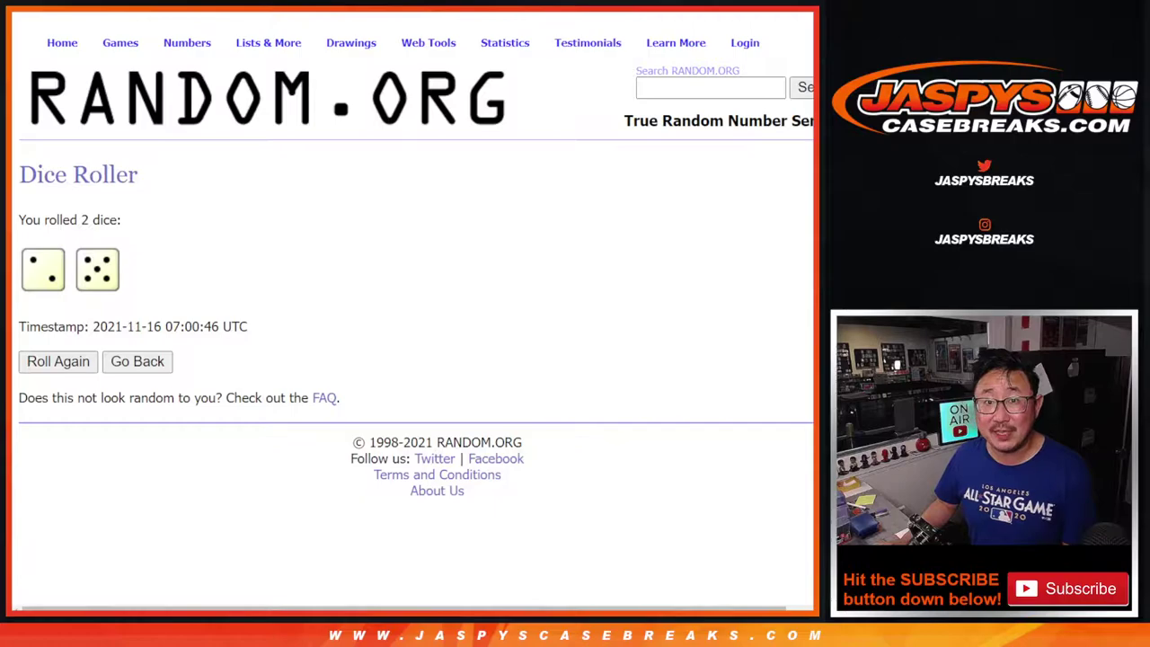
left_click(414, 11)
scroll(577, 254, "down", 3)
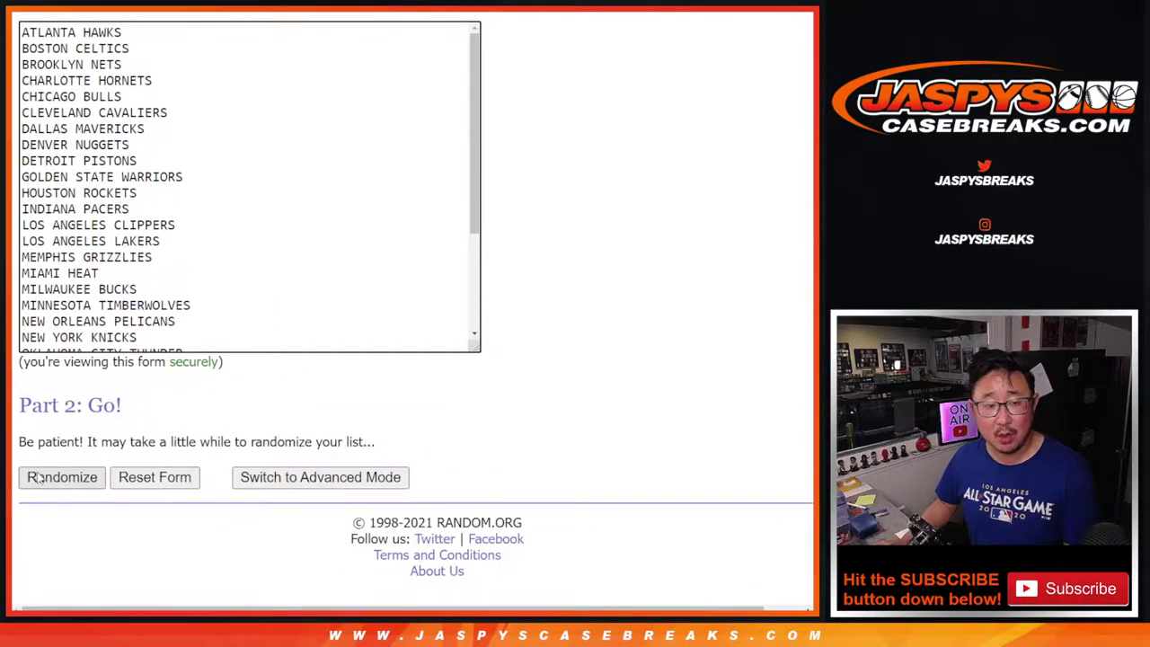
left_click(51, 477)
scroll(50, 480, "down", 5)
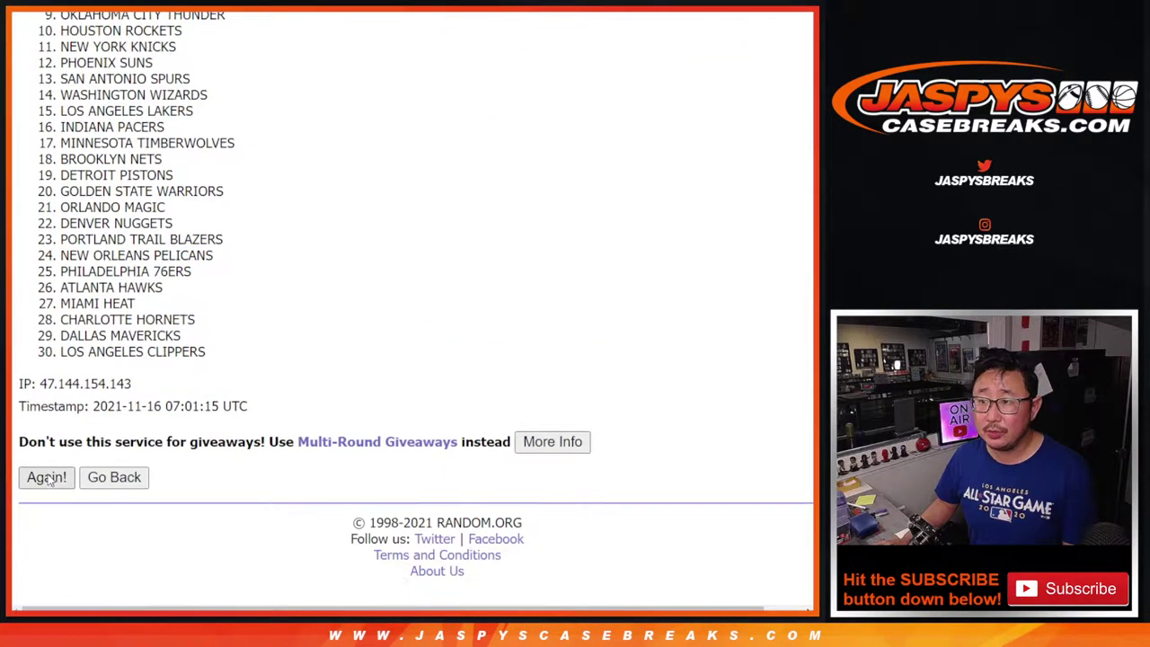
left_click(47, 477)
scroll(49, 480, "down", 5)
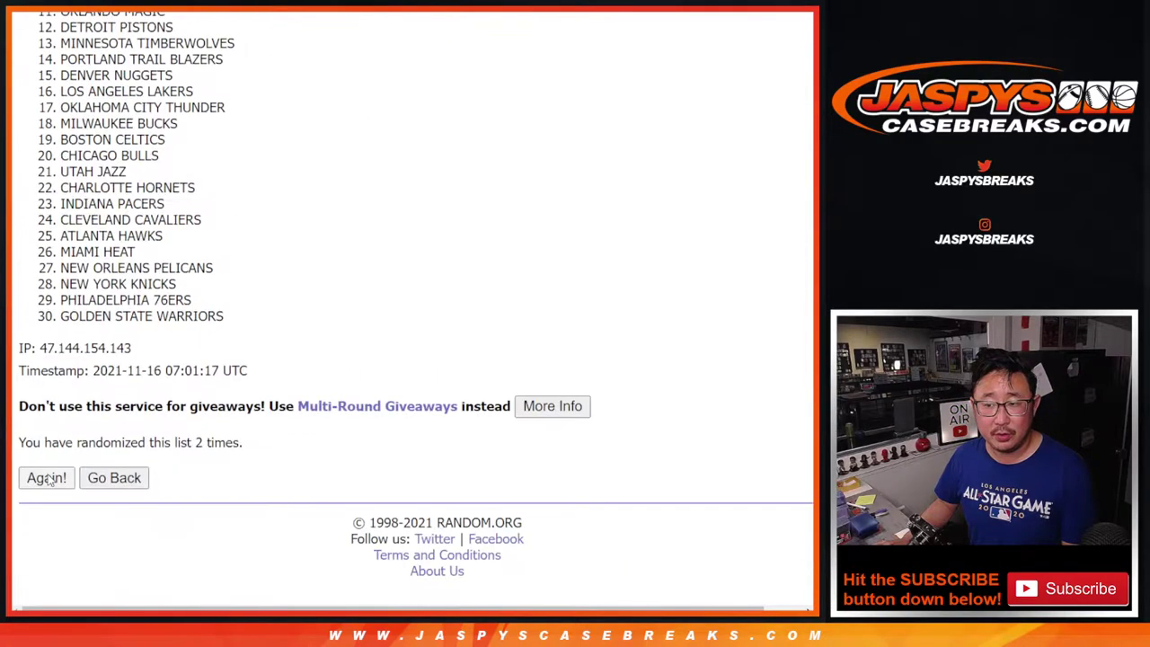
left_click(47, 477)
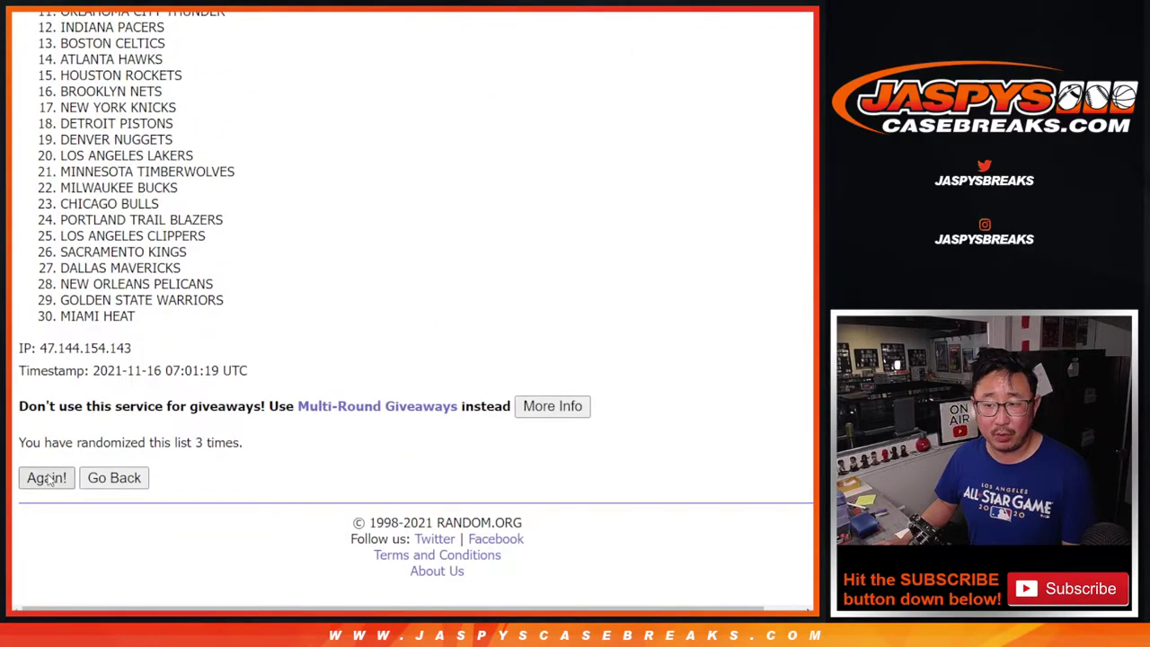
left_click(46, 477)
left_click(47, 476)
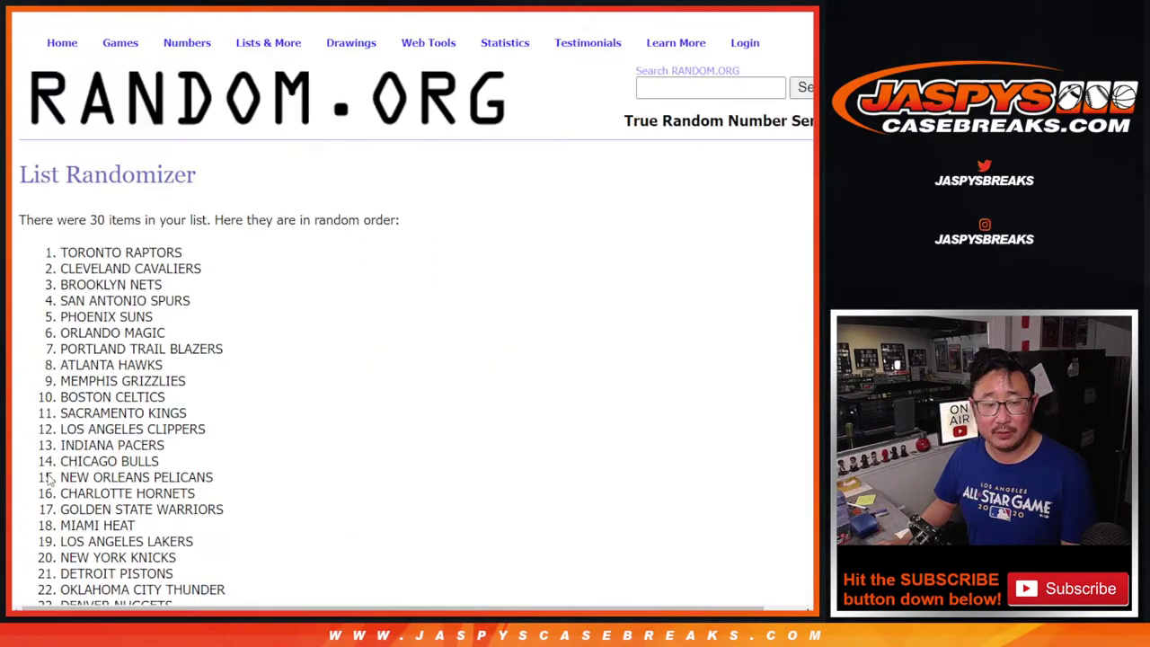
left_click(47, 477)
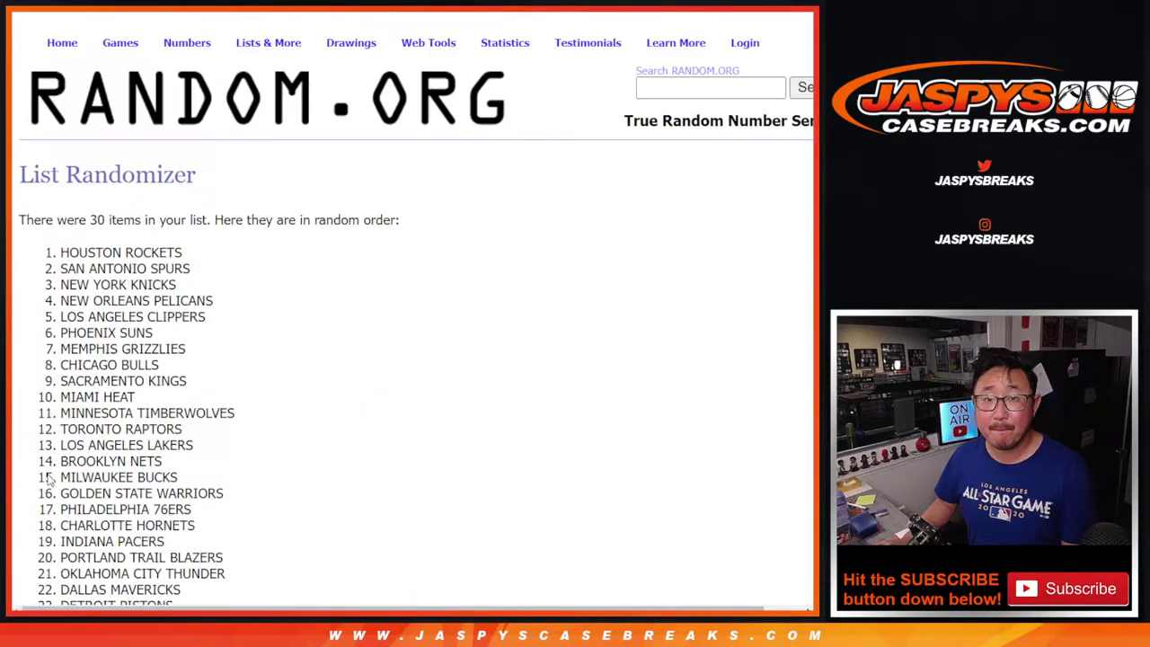
left_click(46, 477)
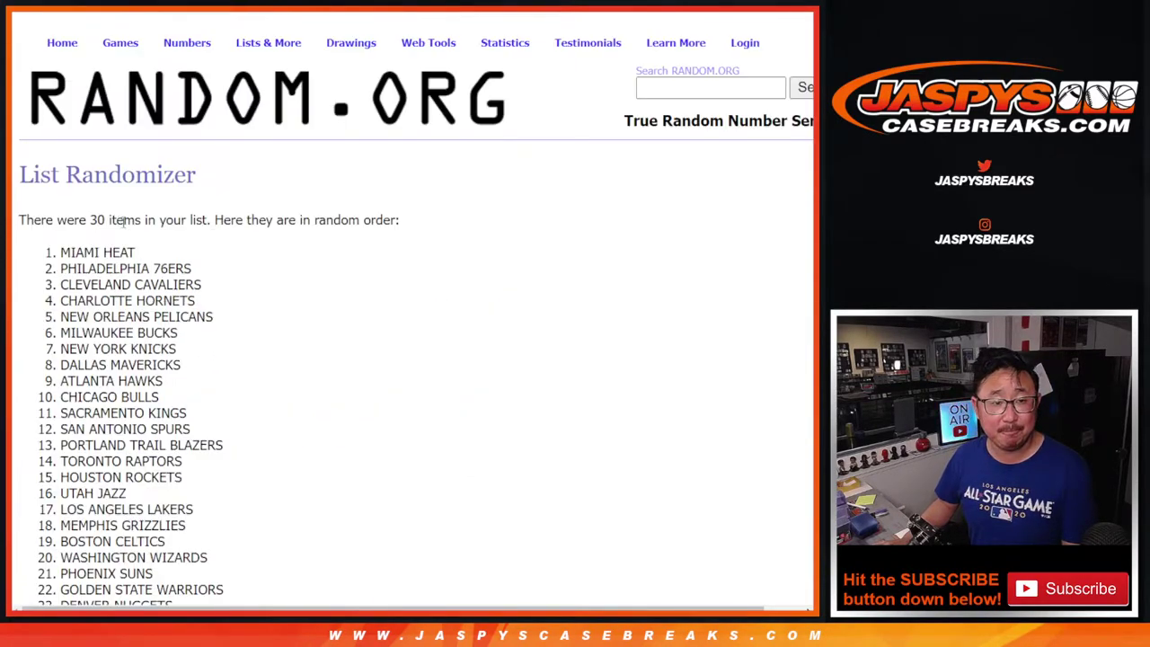
Step: Copy the 30 randomized teams and paste them into column B of the break spreadsheet, starting at B1
left_click_drag(71, 249, 191, 314)
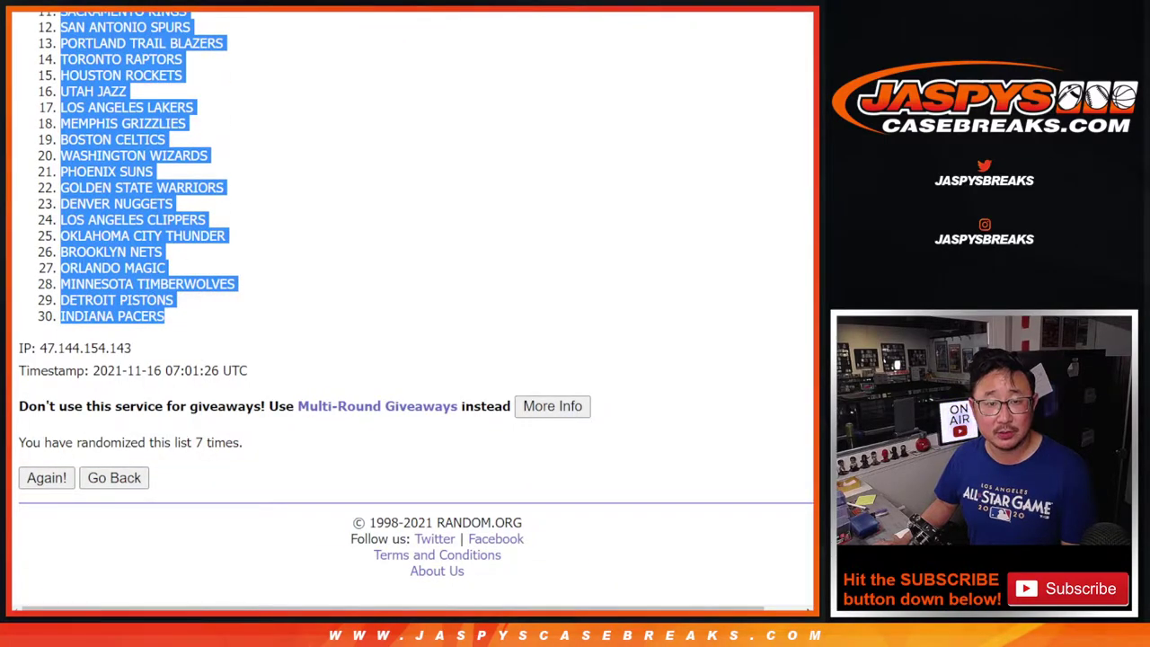
key("ctrl+c")
key("alt+Tab")
right_click(180, 123)
left_click(191, 183)
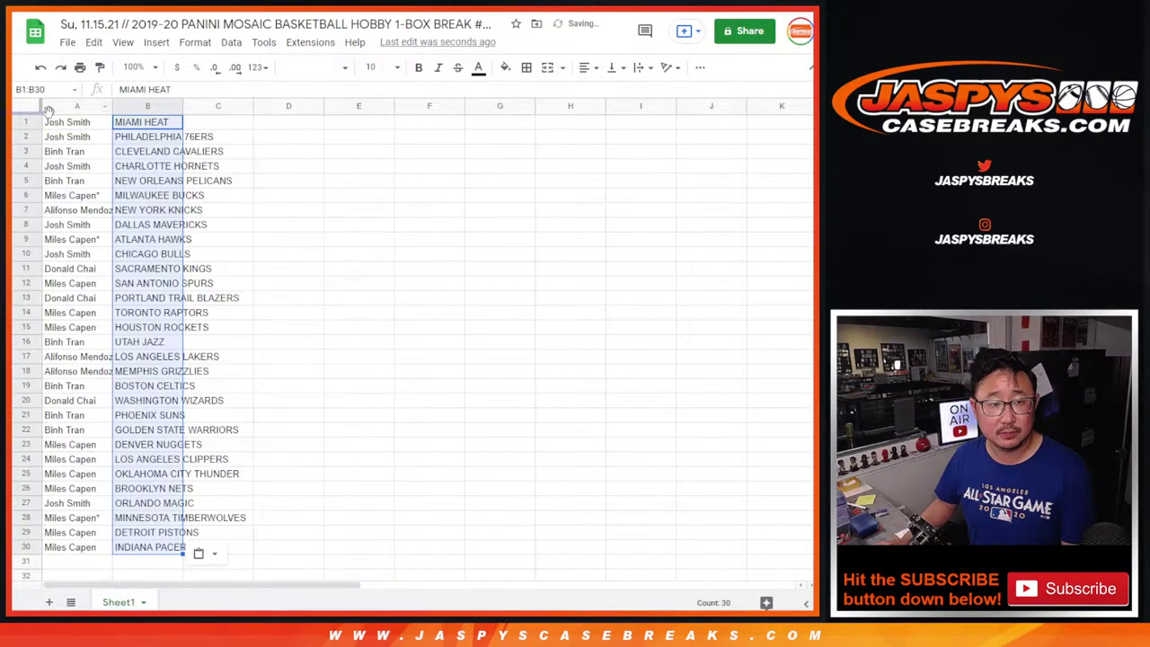
Step: Format the entire sheet in the Raleway font at size 12
left_click(38, 106)
left_click(310, 68)
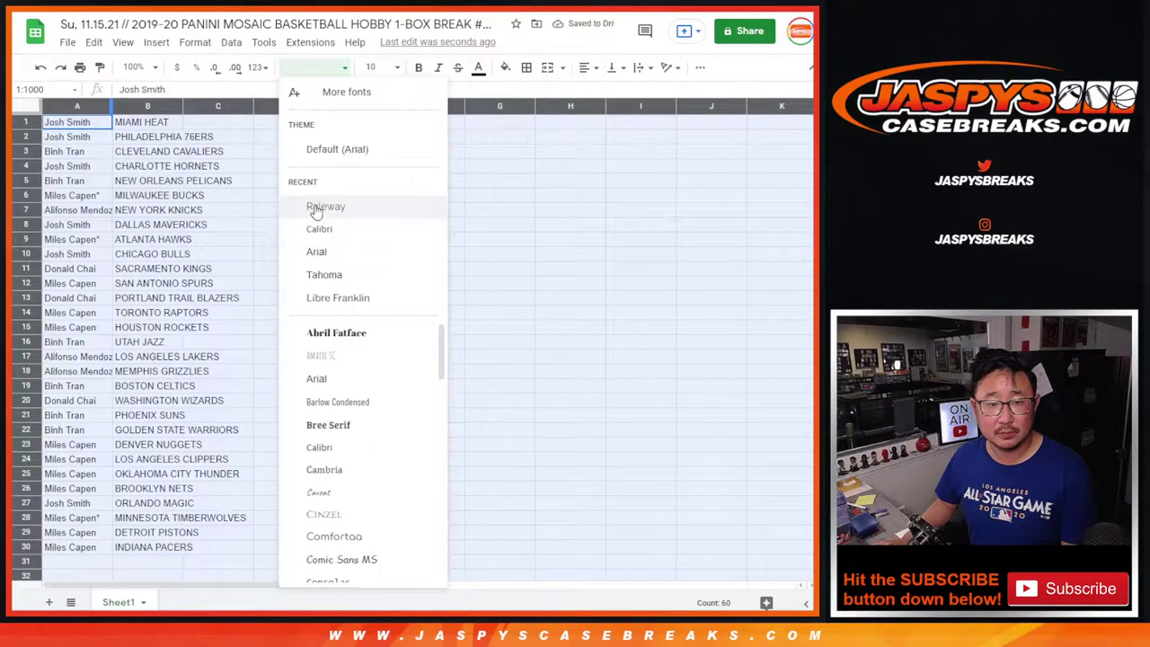
left_click(315, 208)
left_click(381, 67)
left_click(375, 225)
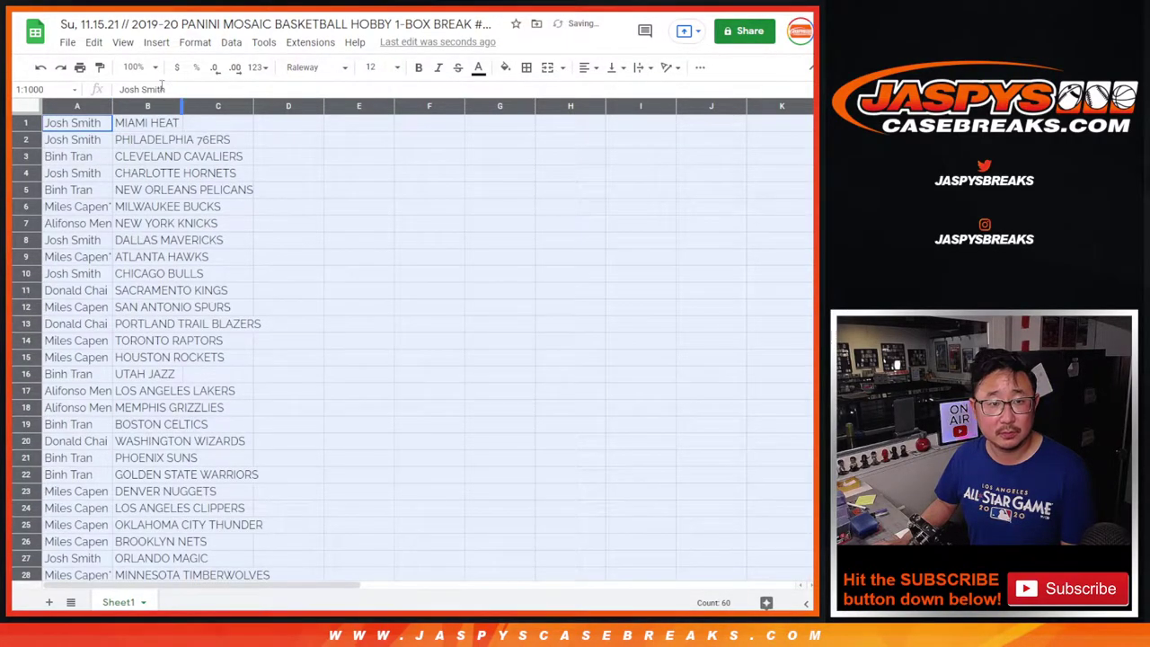
Step: Zoom the sheet to 150% and fit the column widths to their contents
left_click(139, 67)
left_click(139, 203)
double_click(162, 108)
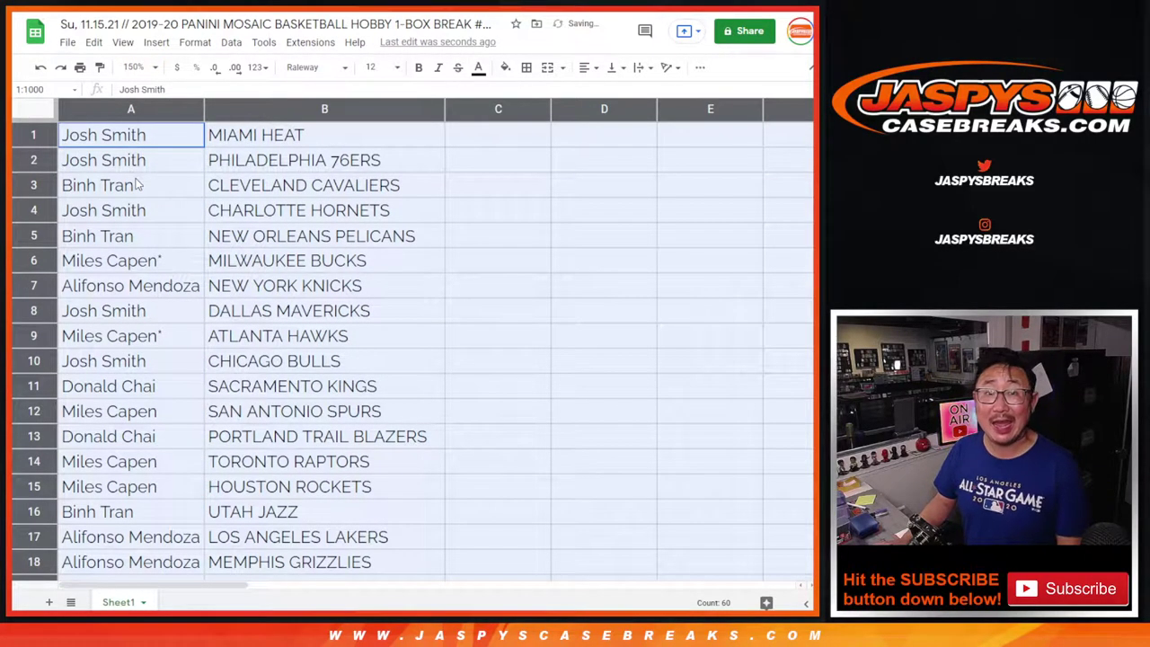
Step: Read through the participant and team pairings row by row, from row 3 down to row 30
left_click(136, 184)
key("Down")
key("Down")
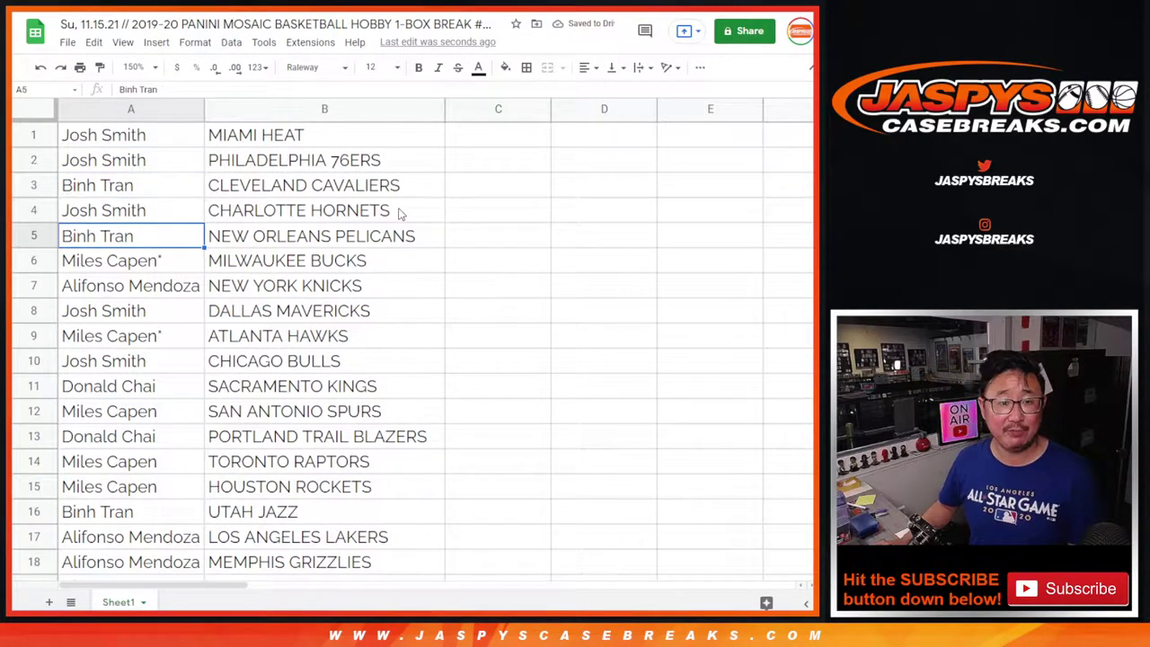
key("Down")
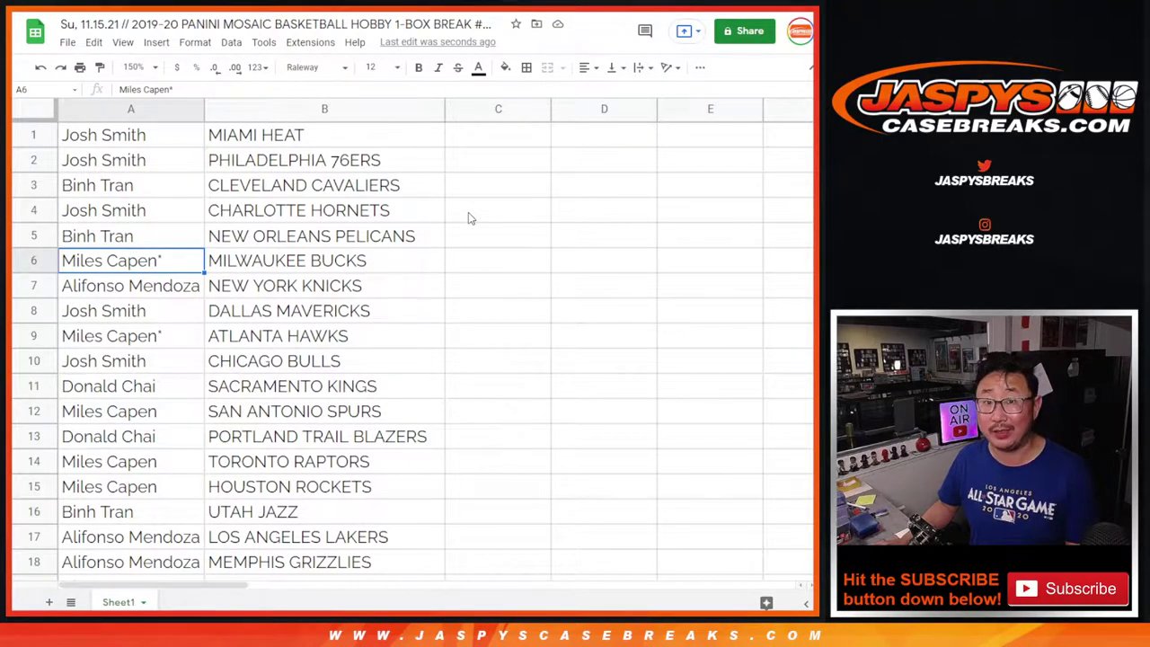
key("Down")
key("Down")
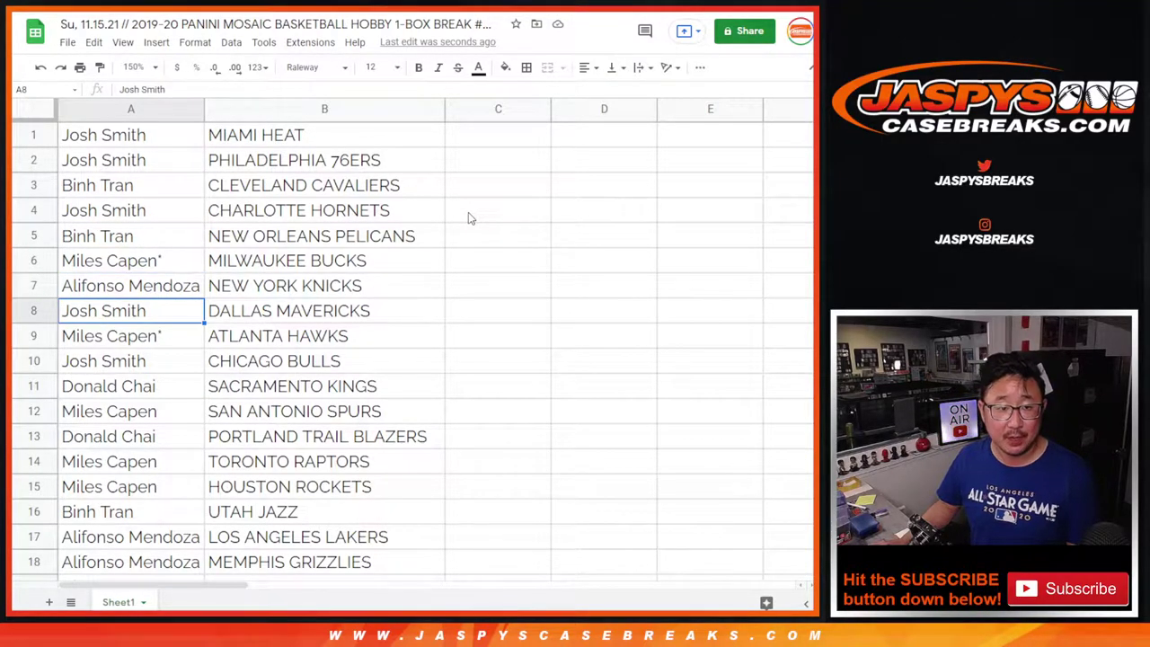
key("Down")
key("Down")
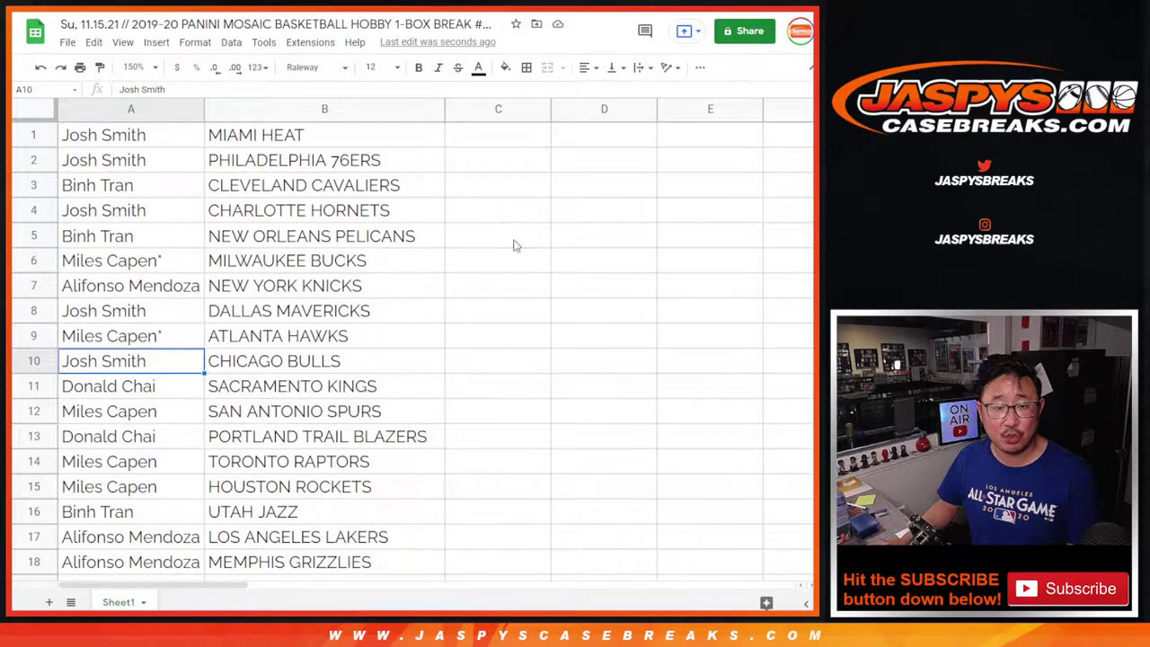
key("Down")
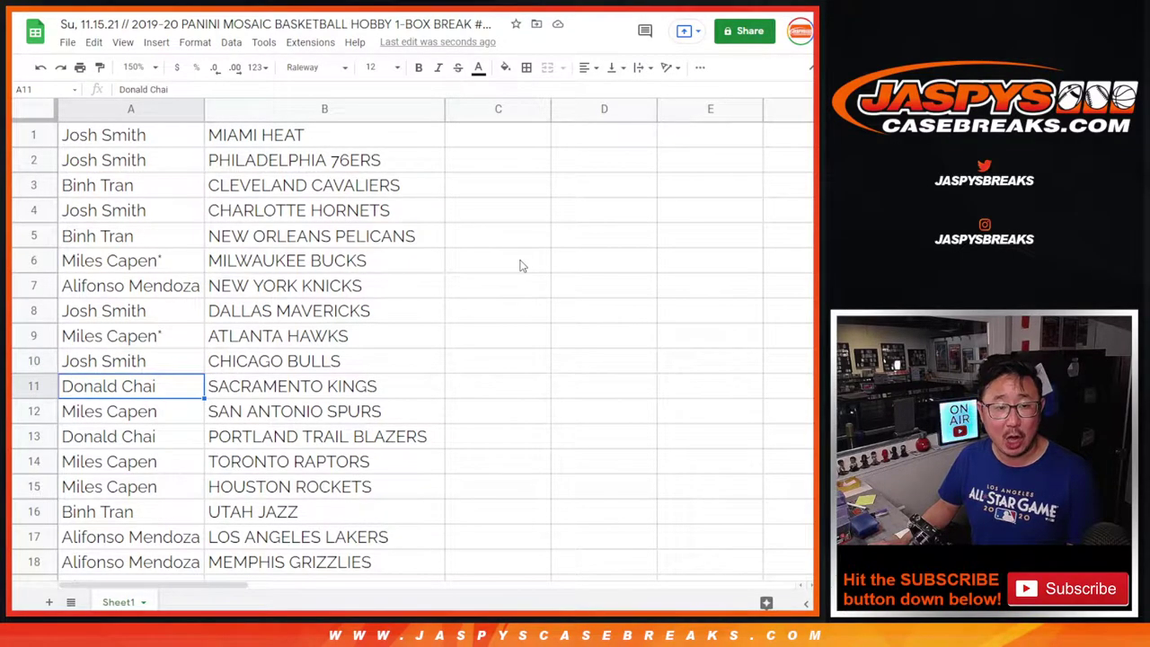
scroll(520, 265, "down", 3)
key("Down")
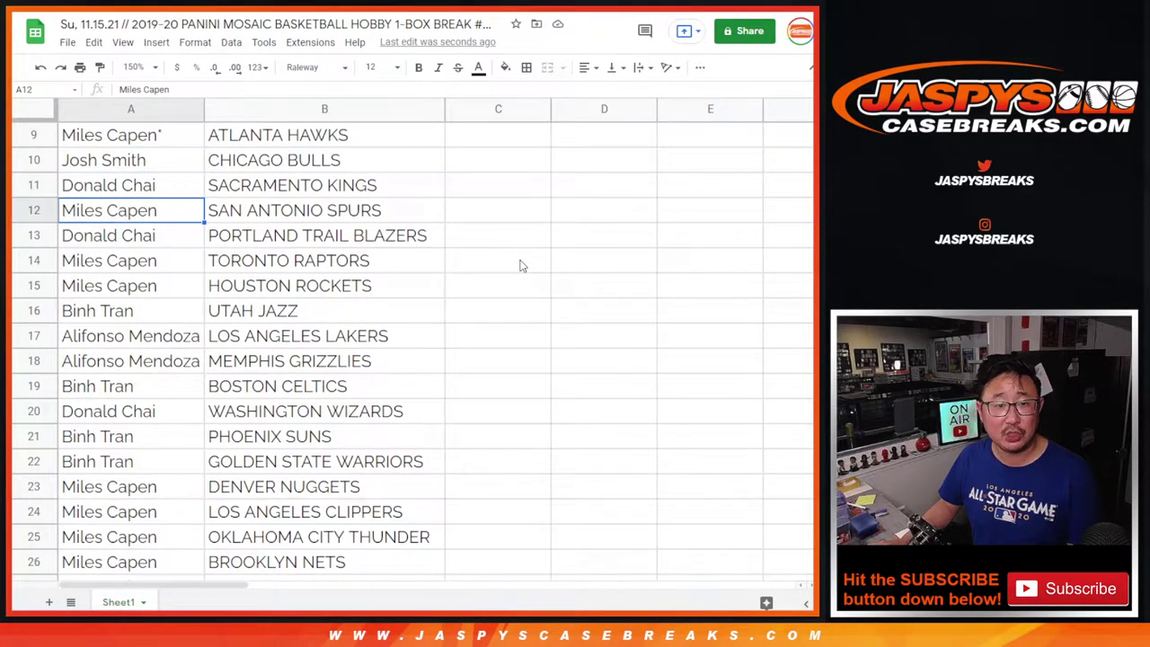
key("Down")
key("Down")
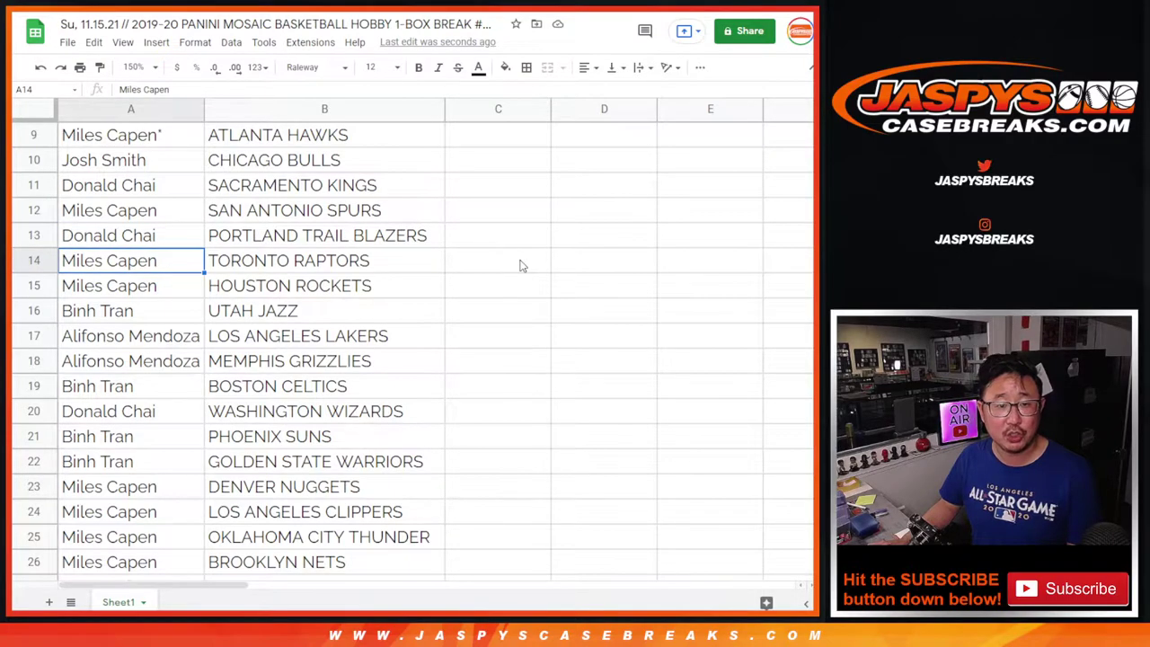
scroll(519, 265, "down", 1)
key("Down")
key("Down")
key("Down")
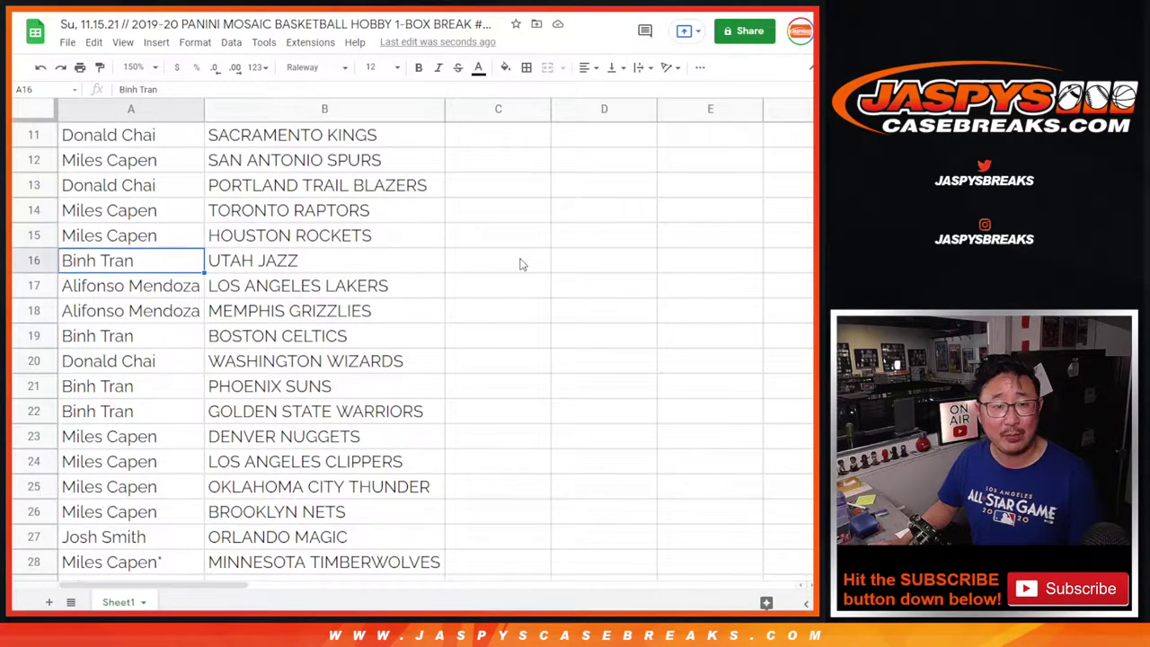
scroll(519, 264, "down", 2)
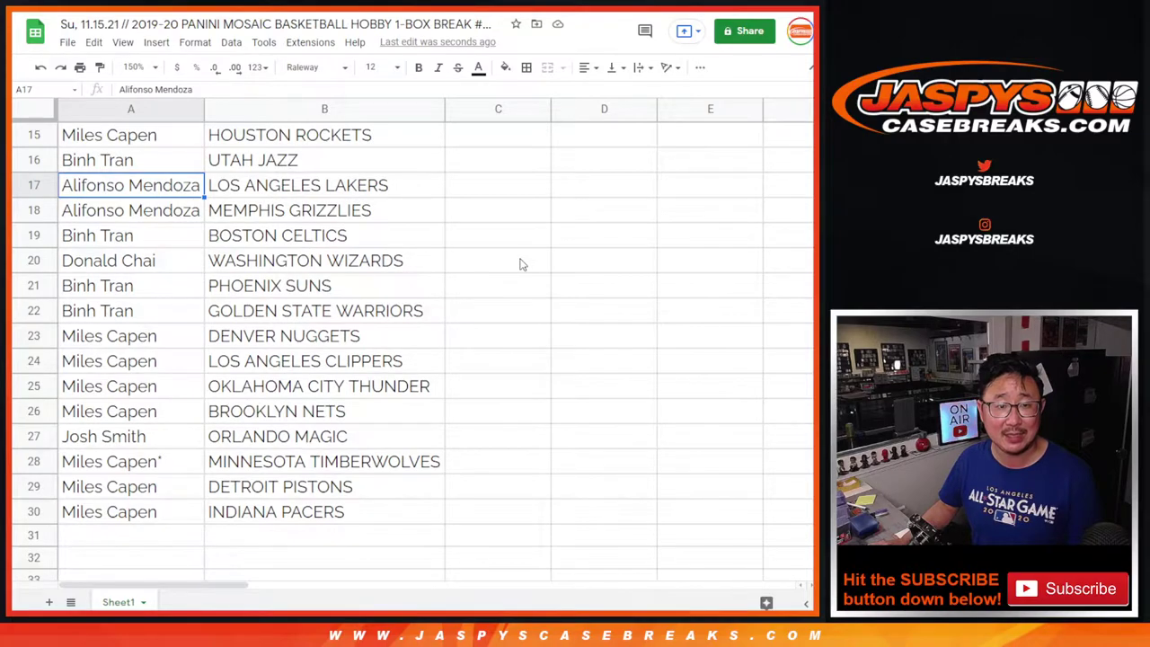
key("Down")
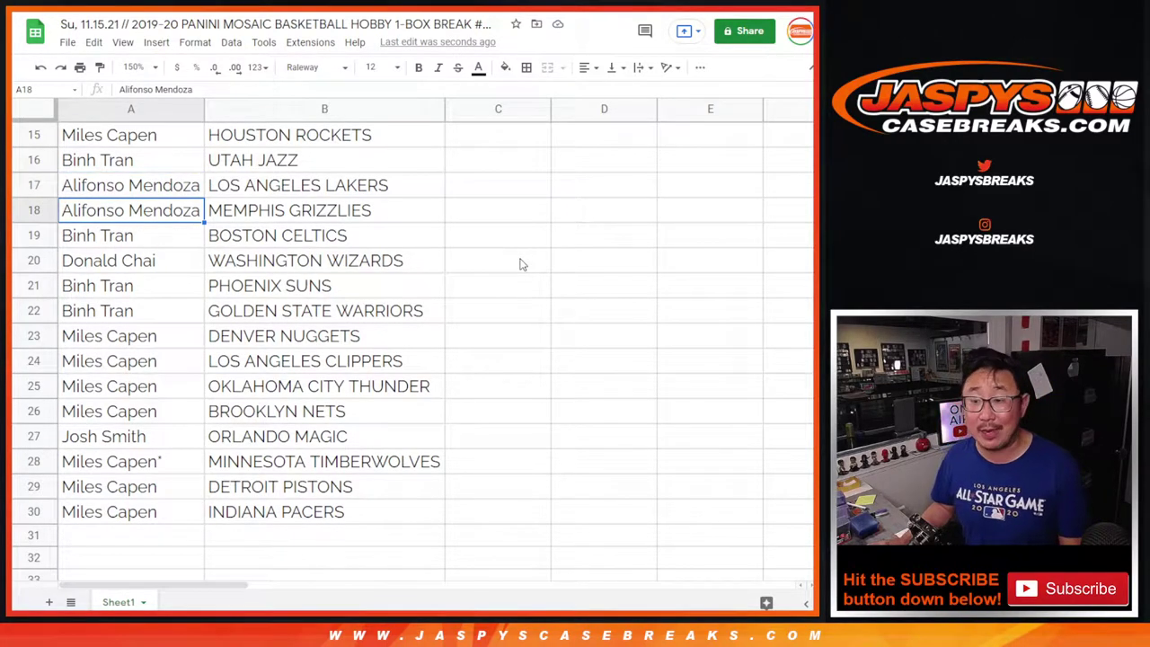
key("Down")
key("Down")
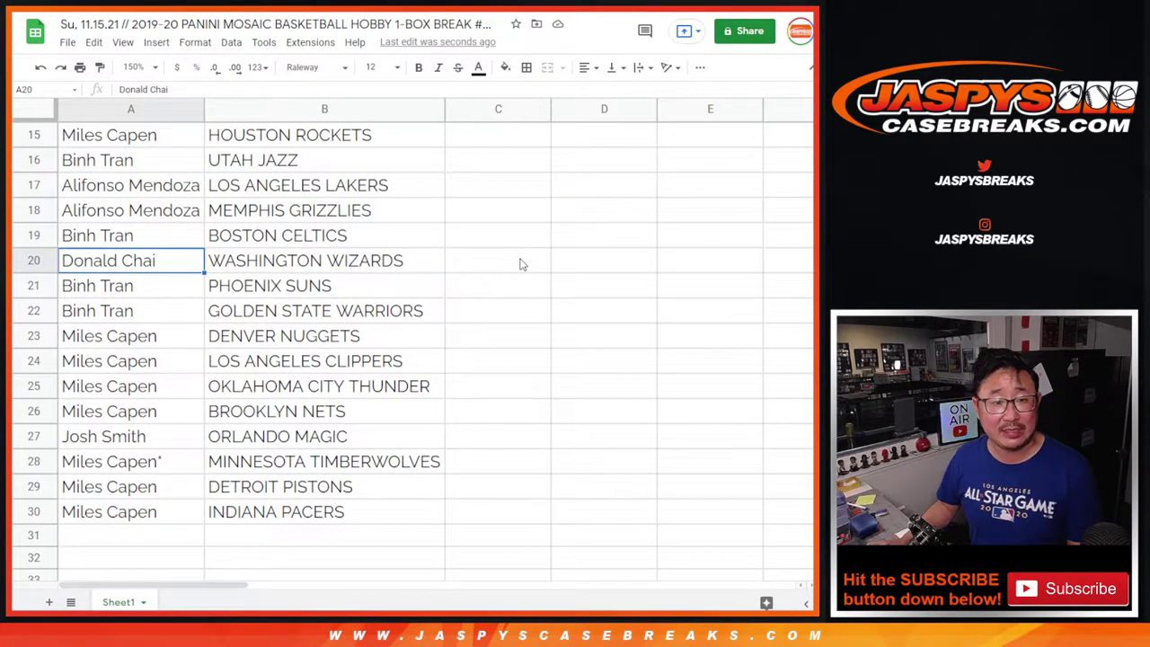
key("Down")
key("Down")
scroll(501, 269, "down", 2)
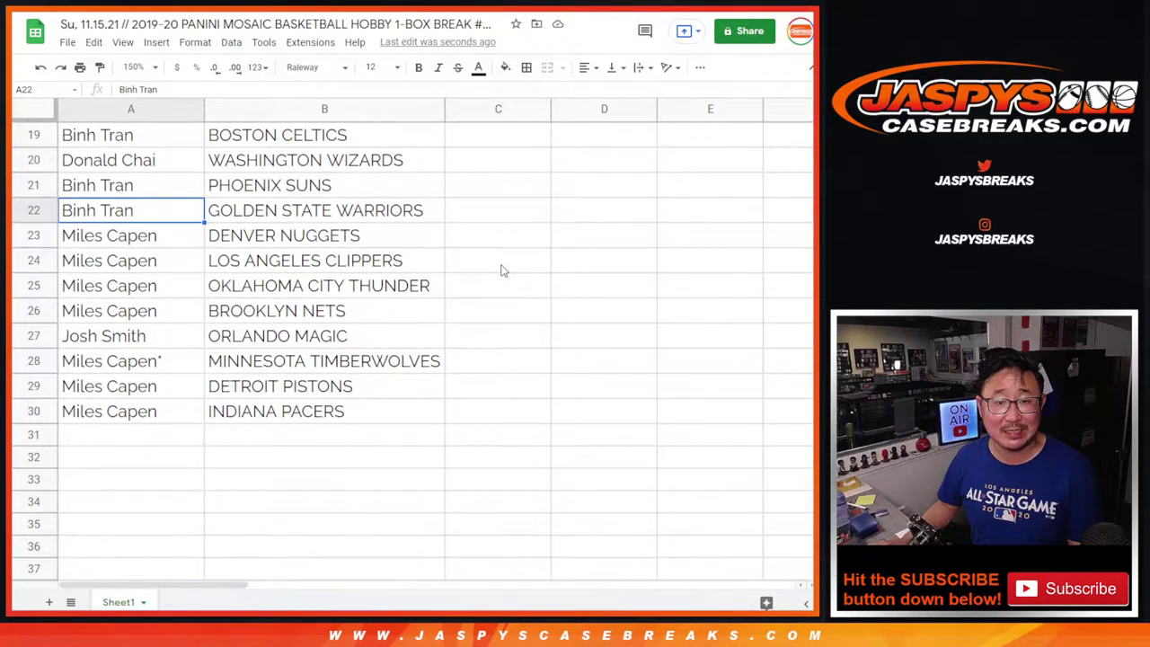
scroll(501, 269, "down", 1)
key("Down")
key("Down")
key("Down")
key("Down")
key("Down")
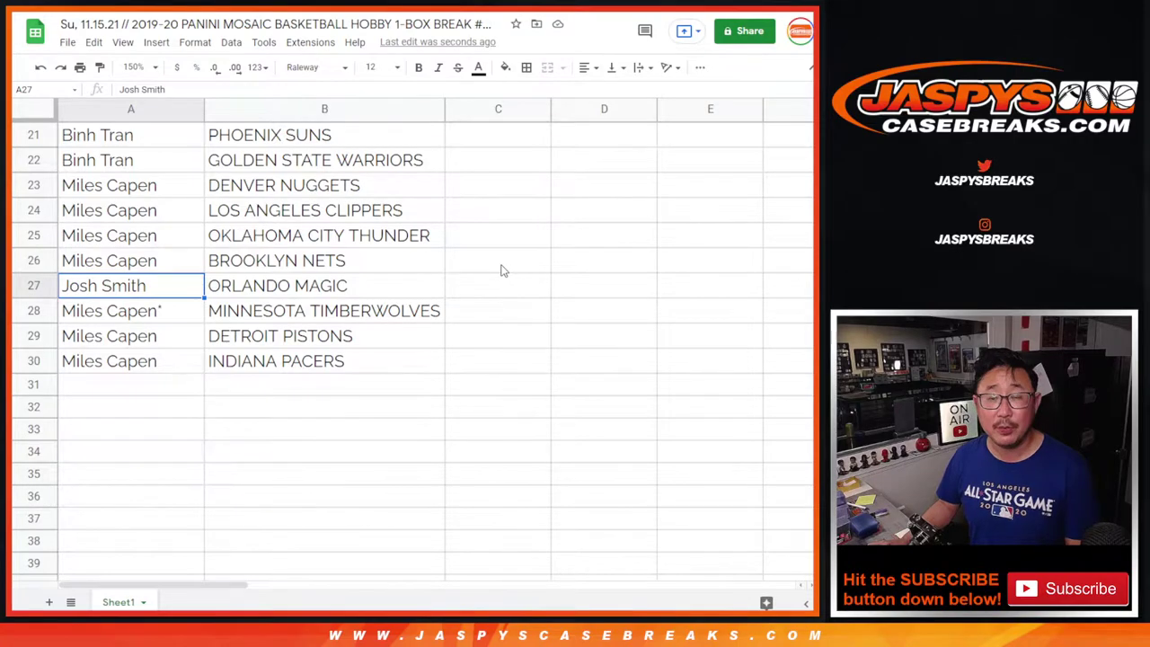
key("Down")
key("Down")
key("Down")
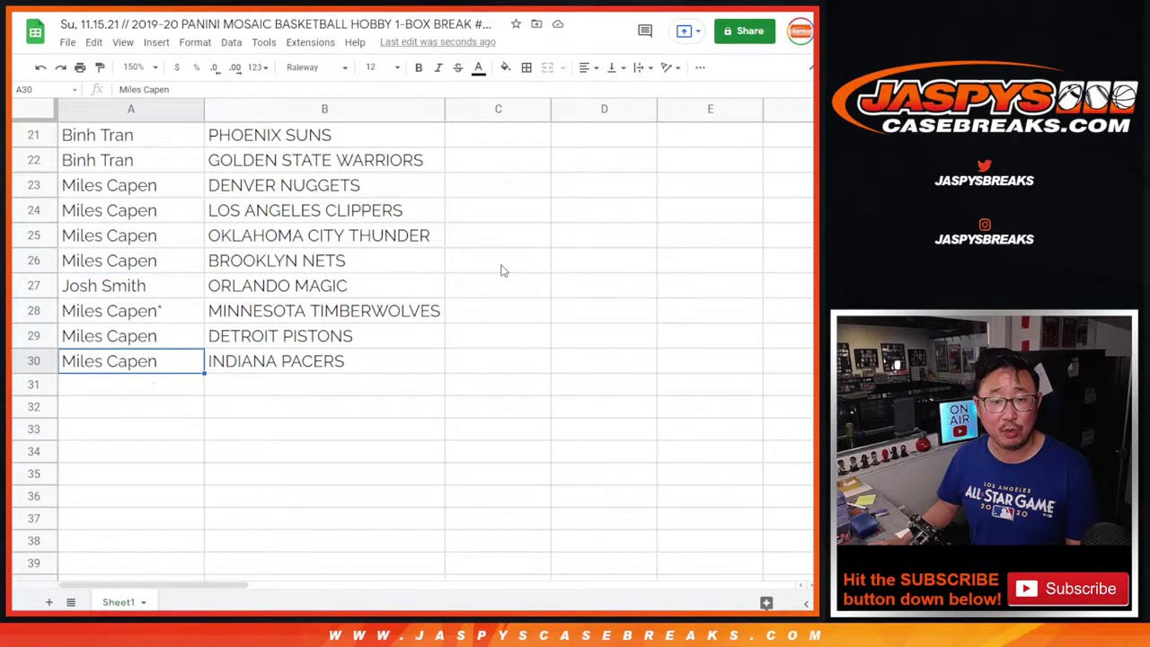
scroll(388, 257, "up", 7)
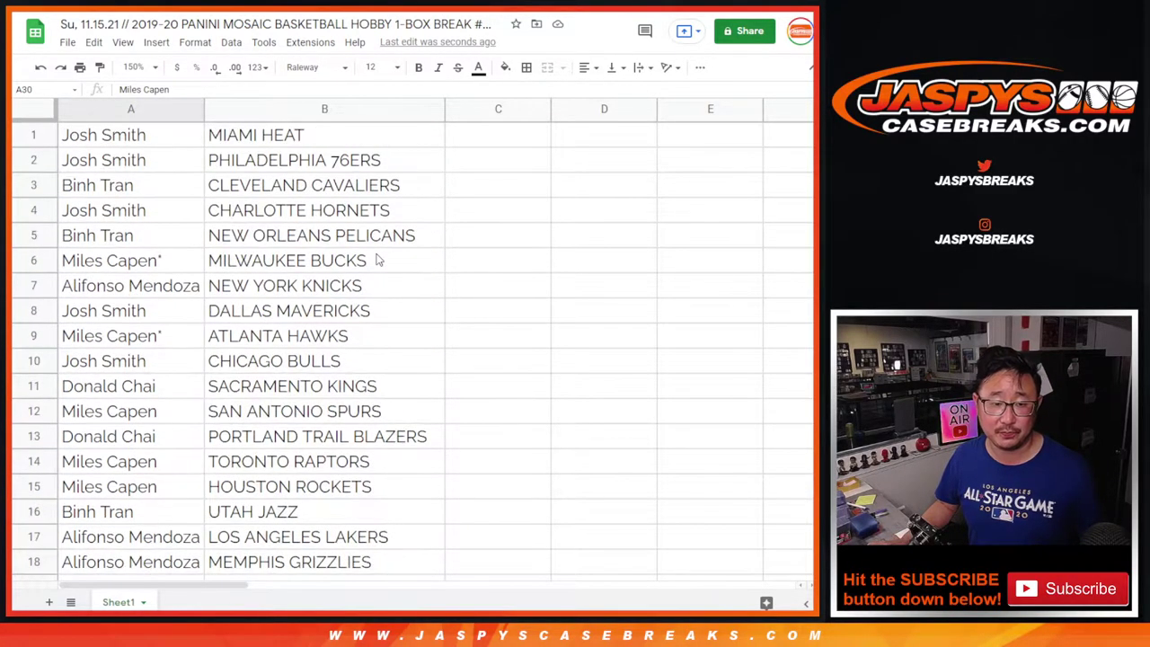
Step: Zoom the sheet to 90% and sort it A to Z by the team names in column B
left_click(135, 68)
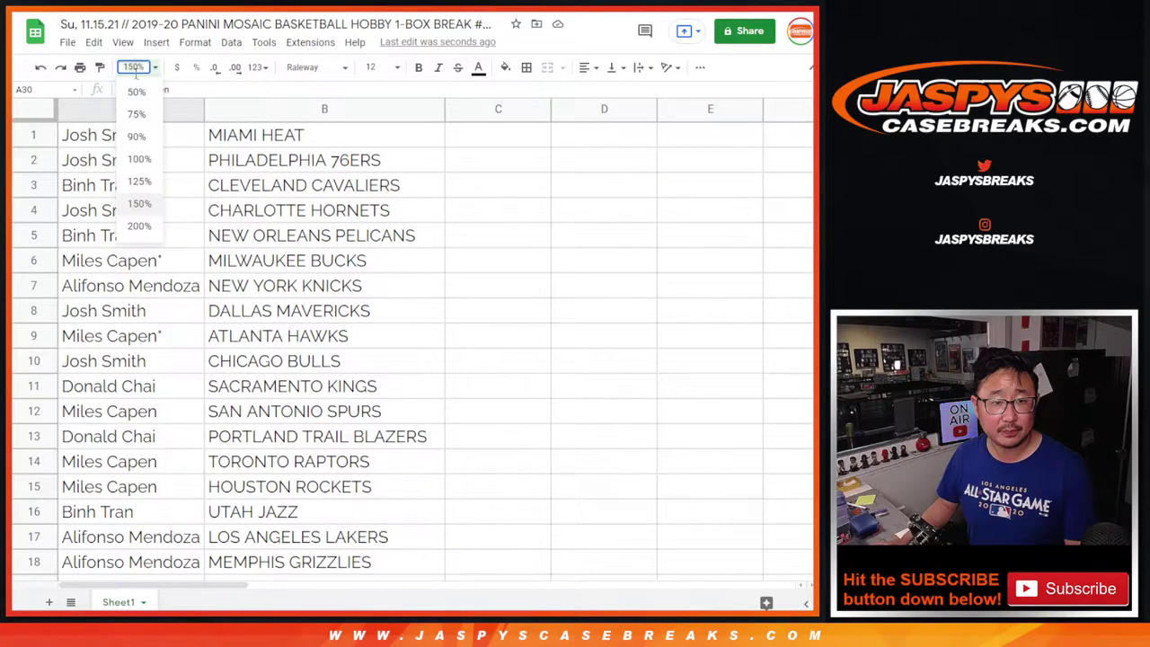
left_click(137, 134)
right_click(200, 106)
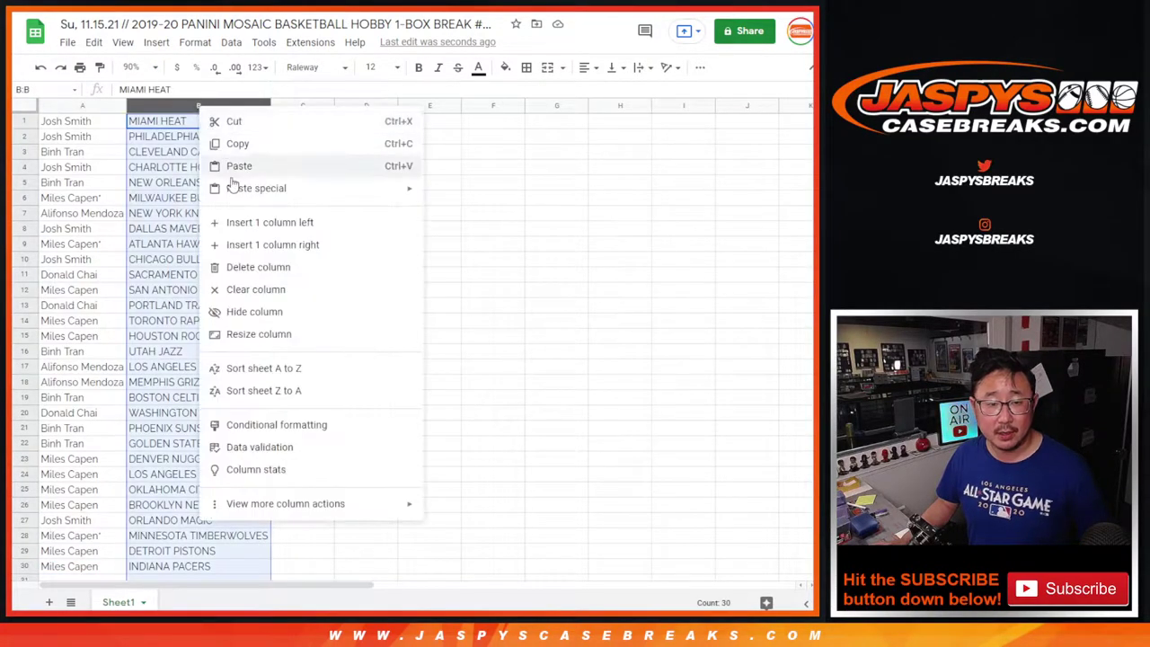
left_click(259, 369)
Step: Apply all borders to the range A1:B30 and center its text horizontally
left_click(527, 68)
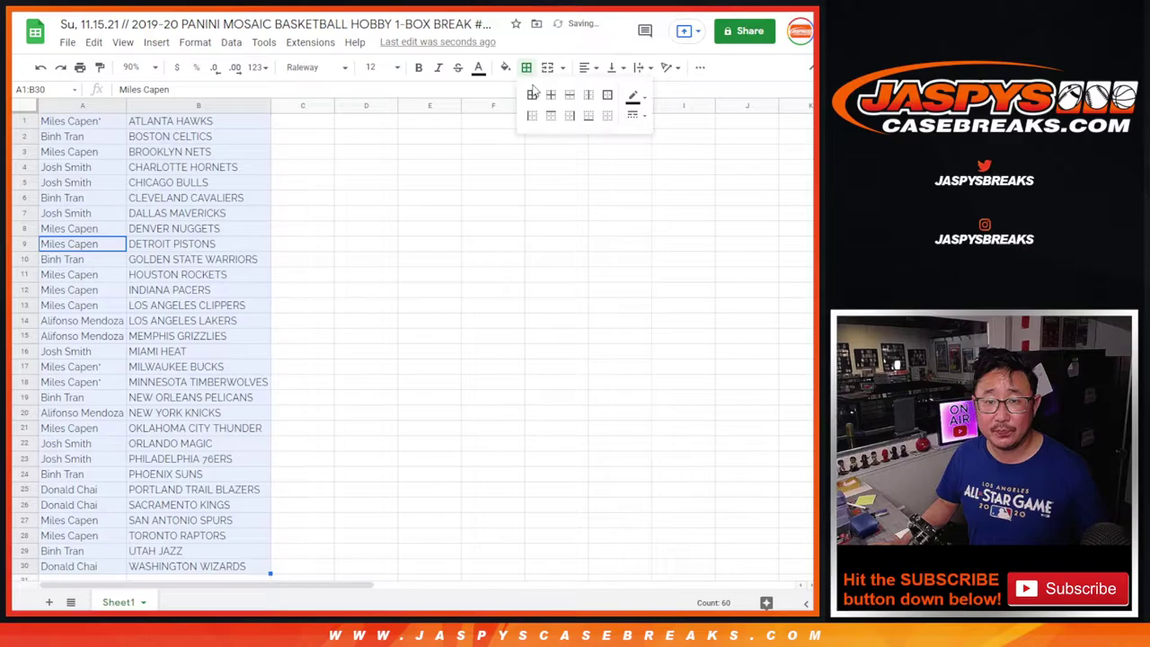
left_click(531, 94)
left_click(586, 69)
left_click(604, 94)
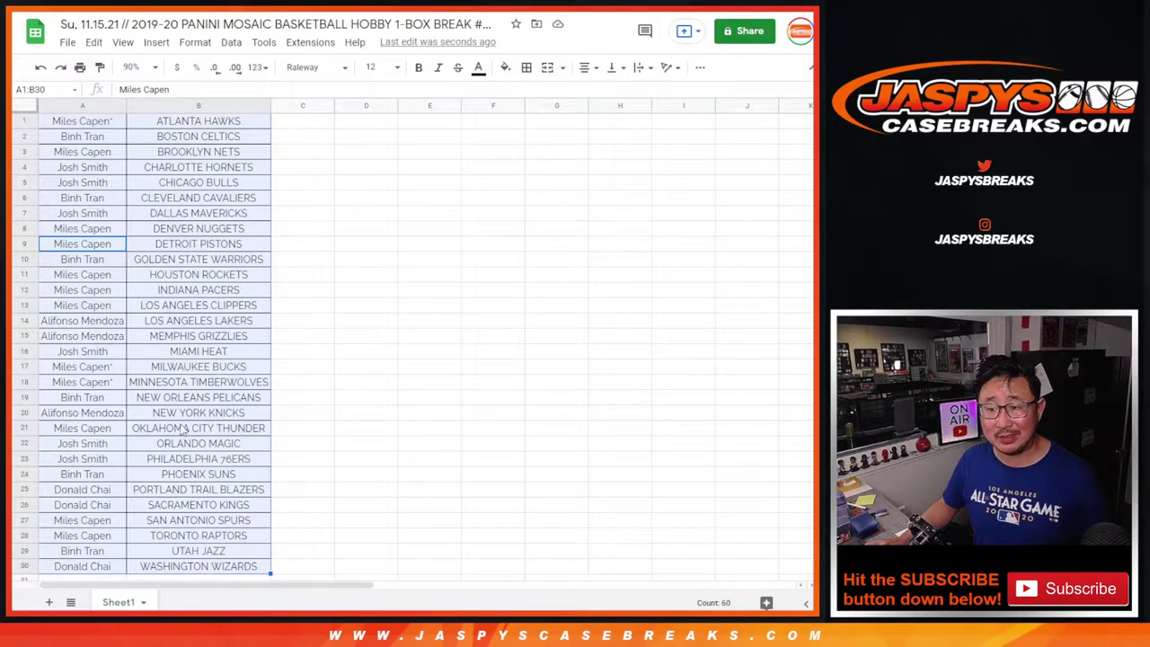
Step: Select rows 25, 26 and 30 together to review one participant's three teams
scroll(70, 381, "down", 2)
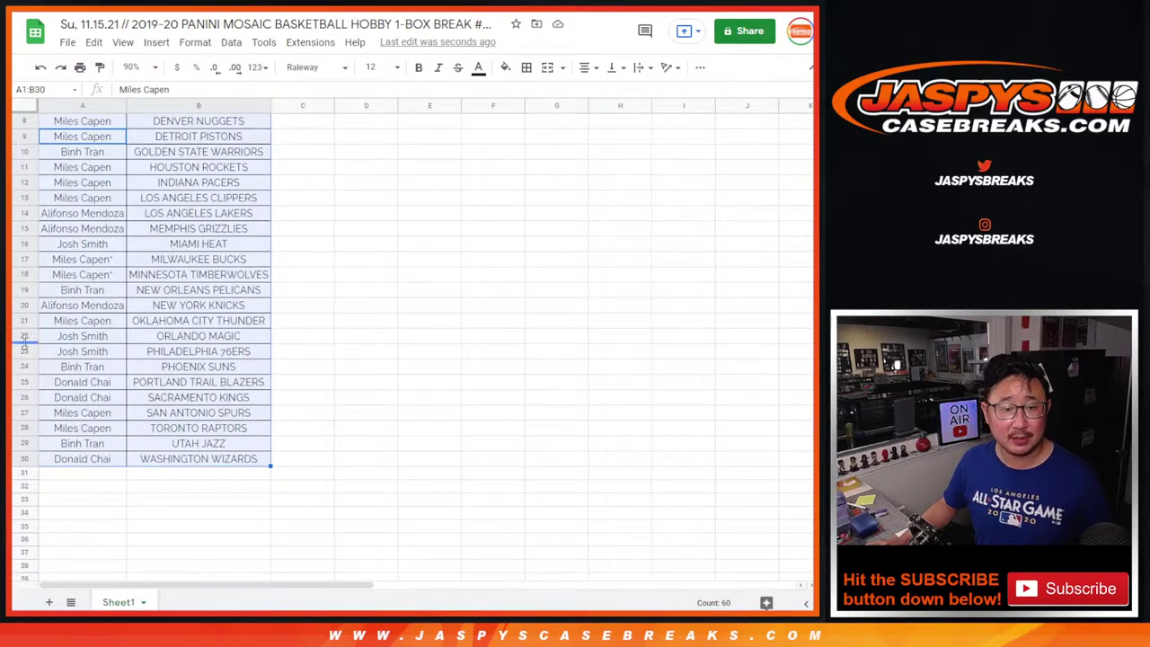
left_click(24, 459)
left_click(25, 381, "ctrl")
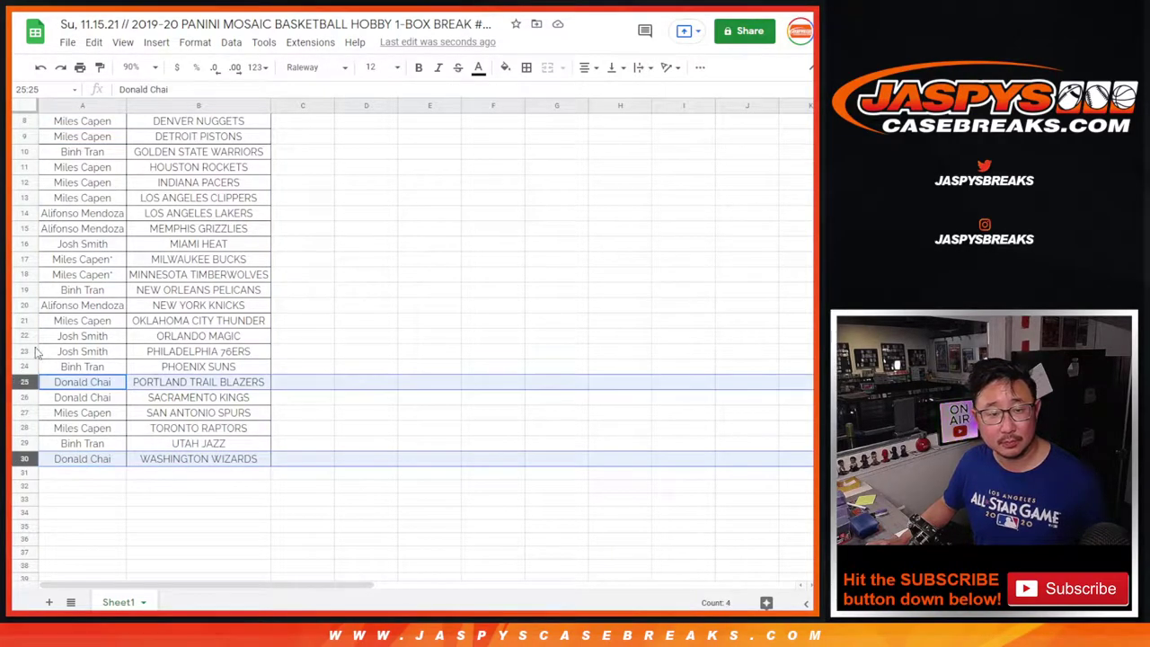
left_click(21, 400, "ctrl")
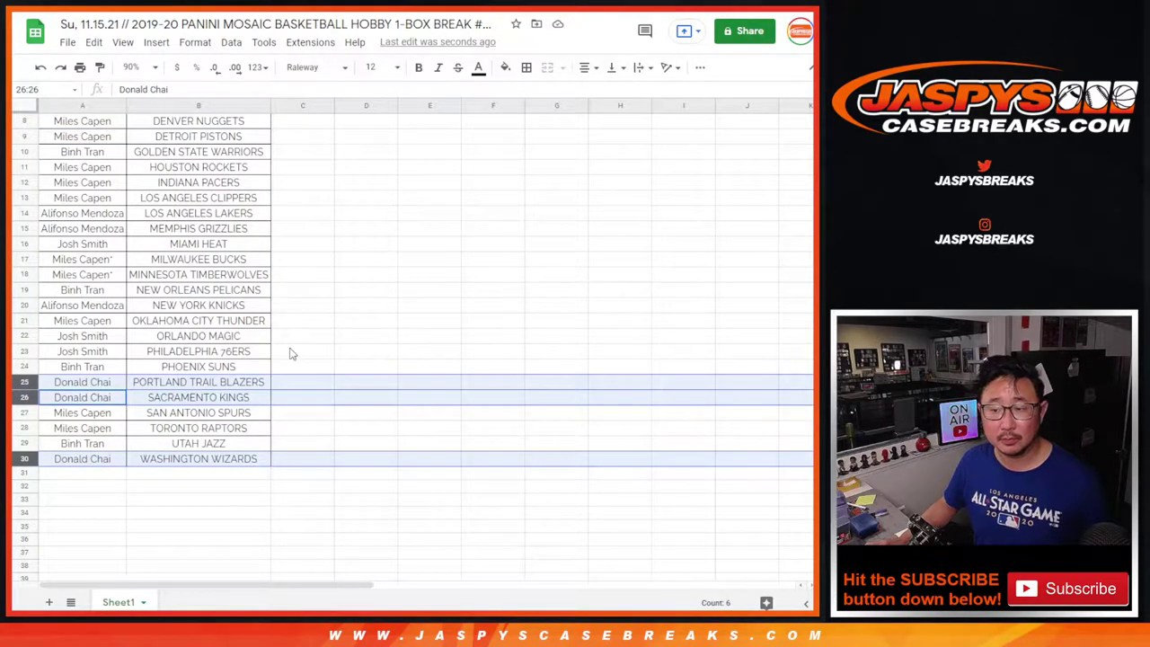
scroll(403, 323, "down", 2)
scroll(402, 323, "down", 1)
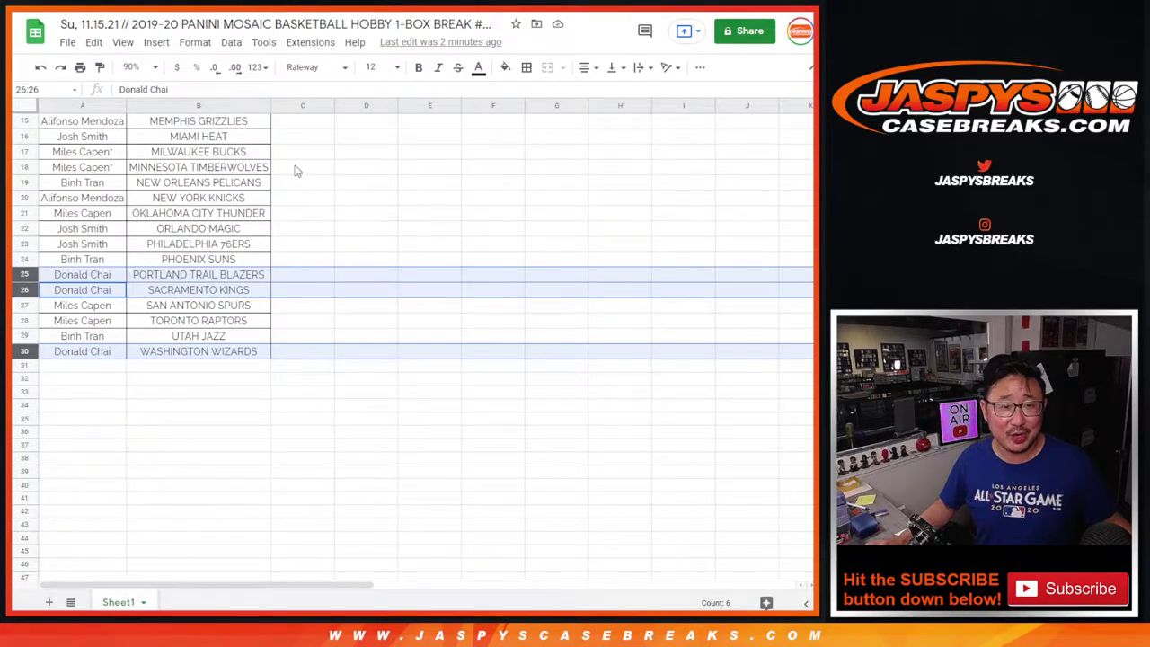
Step: Zoom the sheet to 150% and review the sorted pairings back up to row 1
left_click(143, 67)
left_click(139, 204)
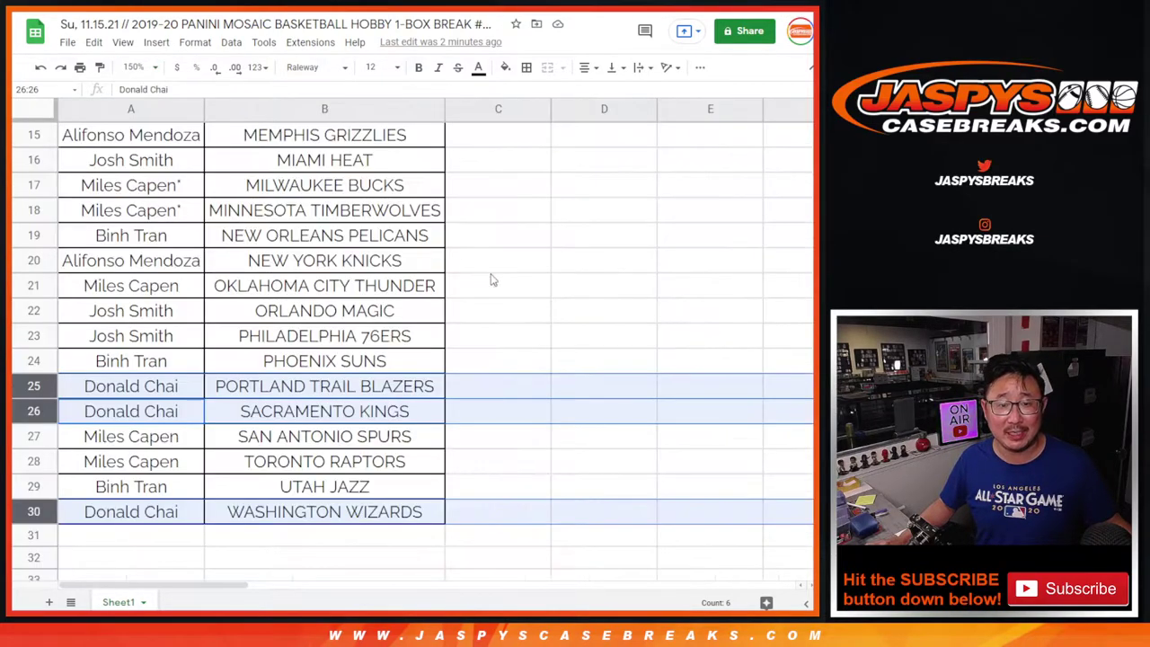
scroll(588, 335, "up", 1)
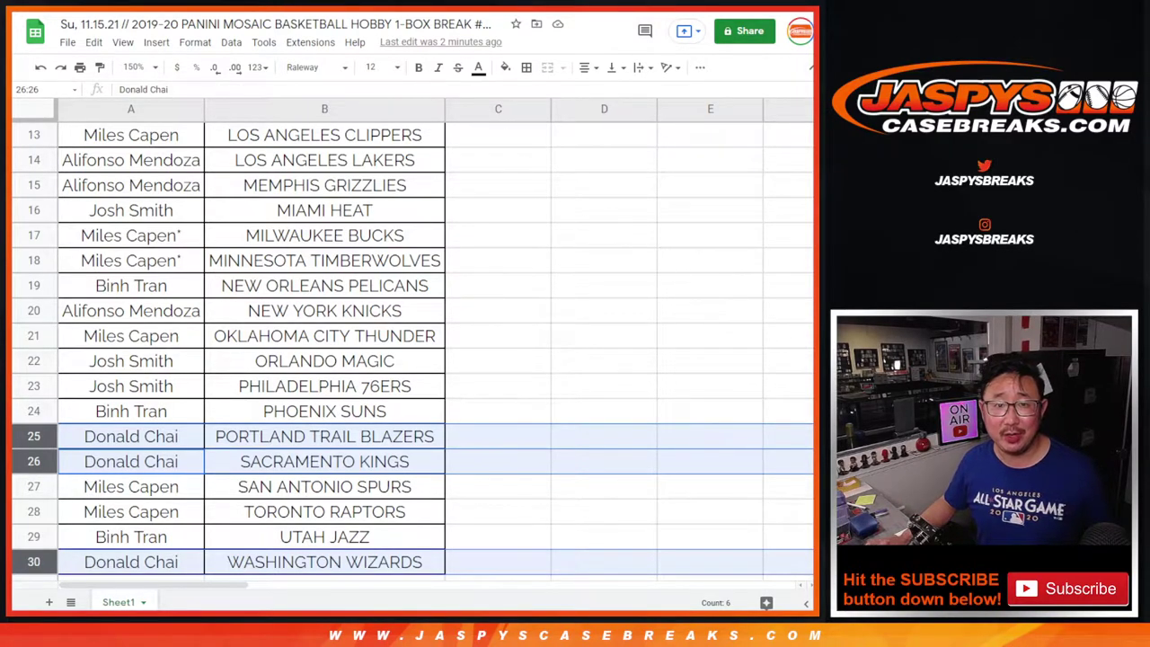
scroll(306, 135, "up", 5)
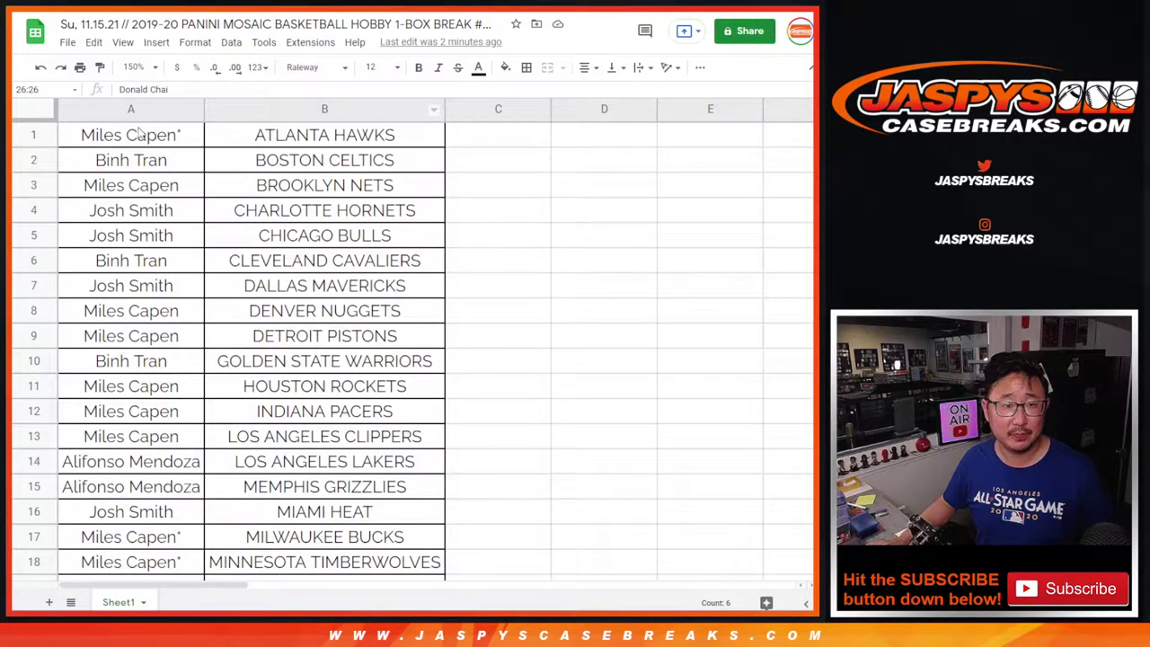
Step: Adjust the print setup for the break sheet, continue to the print dialog, and close it
left_click(80, 66)
left_click(728, 197)
left_click(665, 373)
left_click(634, 428)
left_click(794, 30)
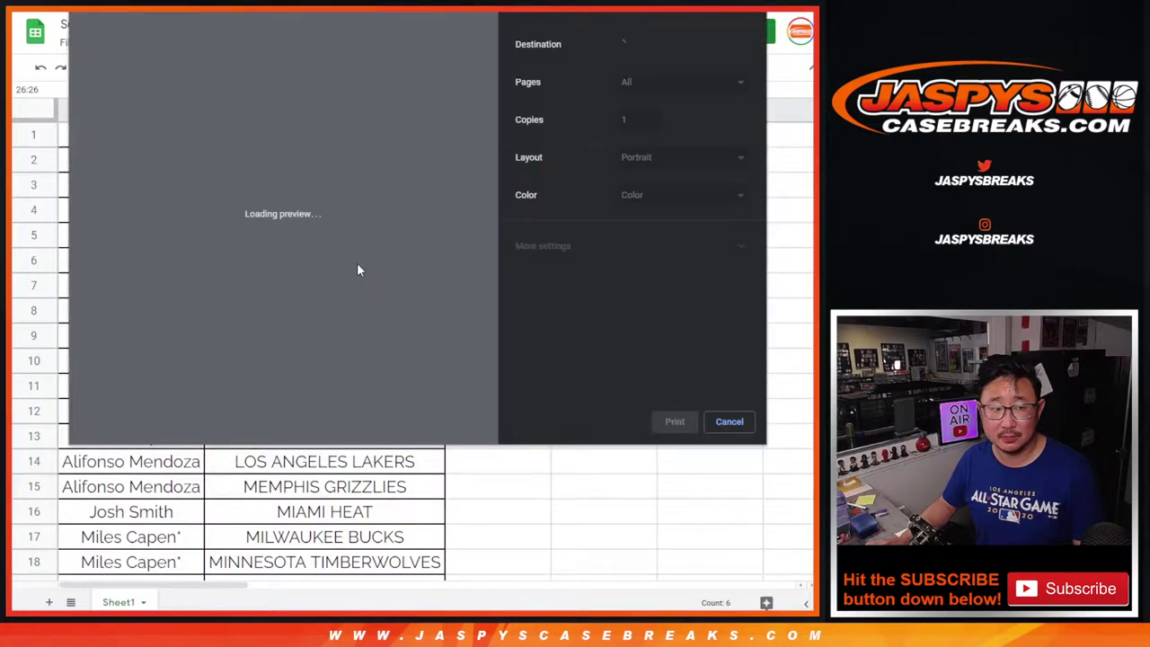
key("Escape")
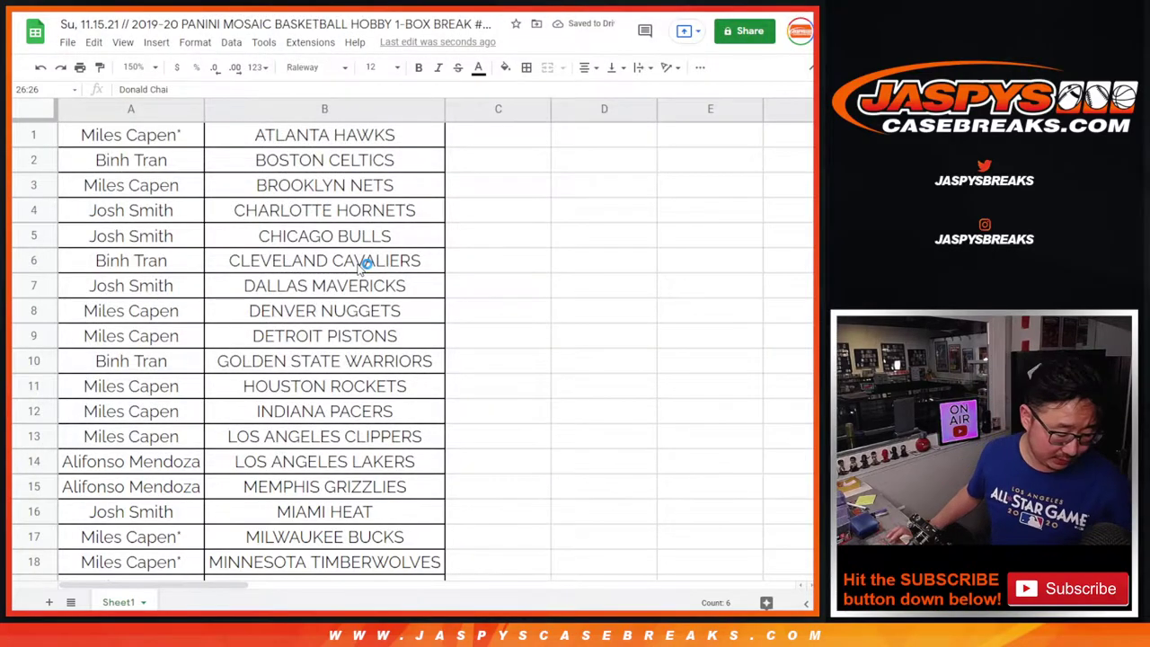